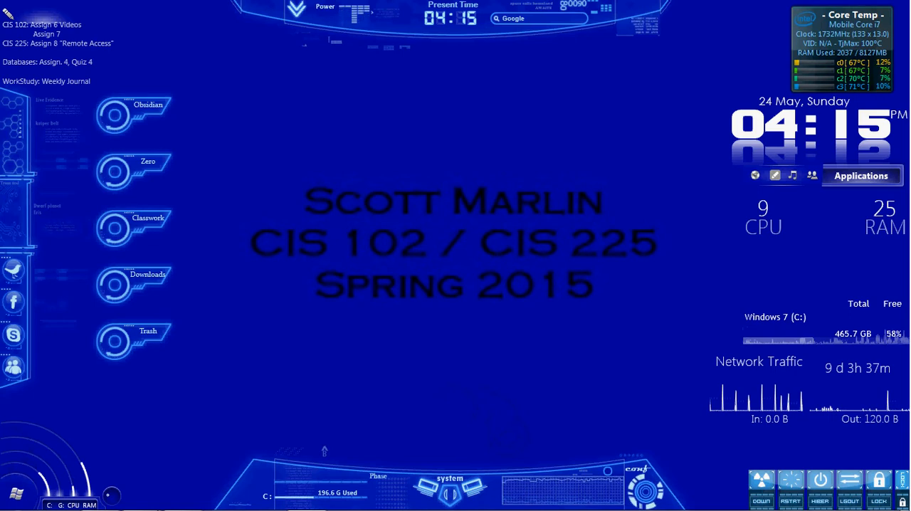
# Step: Bring up the Configuring IPv6 ACLs activity instructions and reset the activity
pyautogui.moveTo(162, 496)
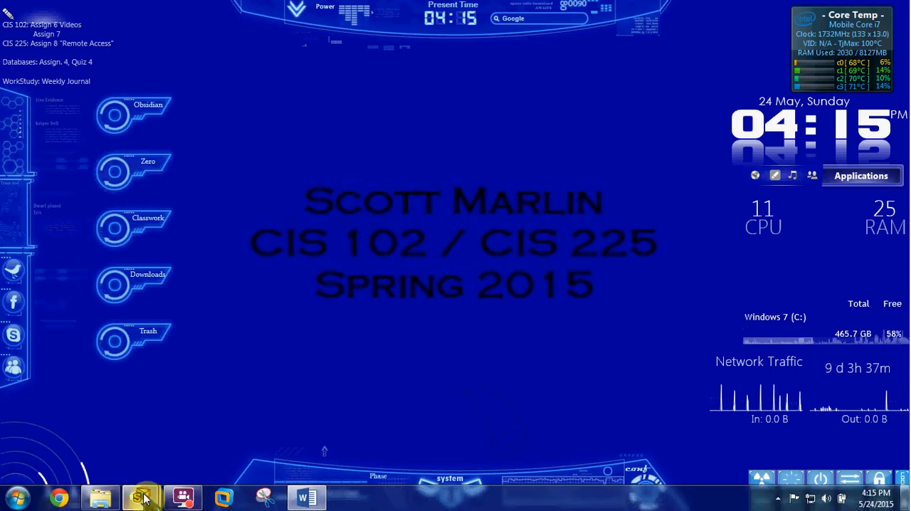
pyautogui.click(222, 434)
pyautogui.click(151, 204)
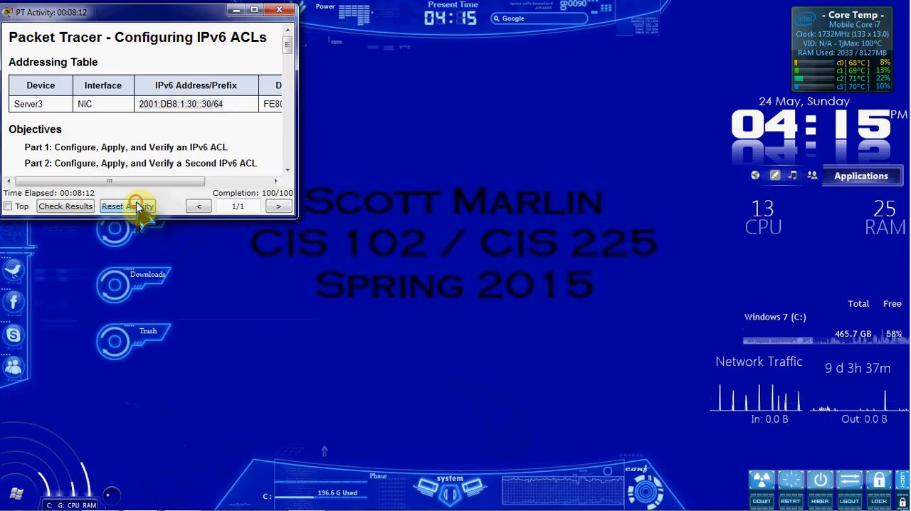
pyautogui.click(138, 131)
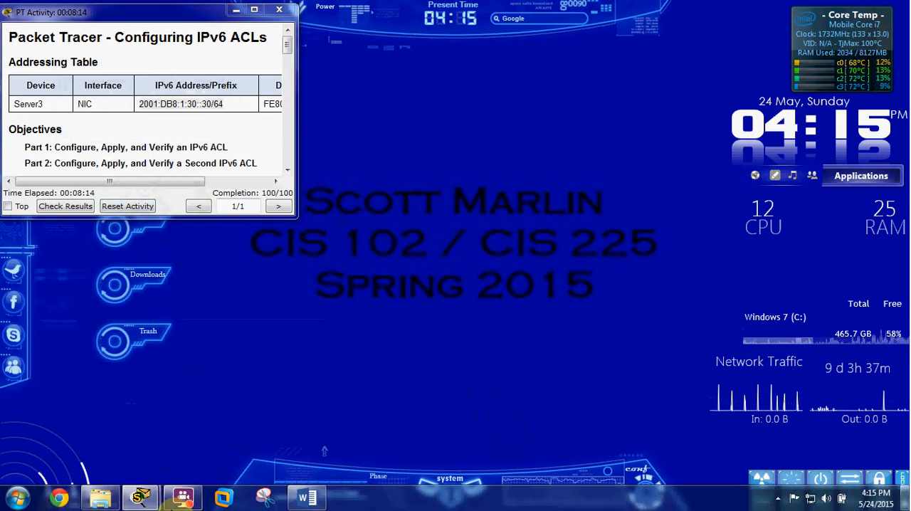
# Step: Arrange the activity instructions beside the network topology and fast-forward the simulation time twice
pyautogui.moveTo(142, 496)
pyautogui.click(78, 427)
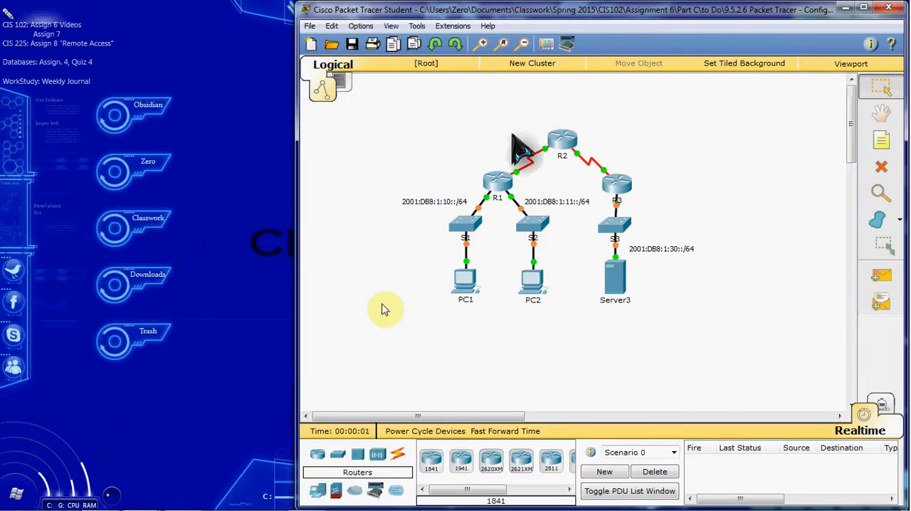
pyautogui.click(145, 498)
pyautogui.click(235, 445)
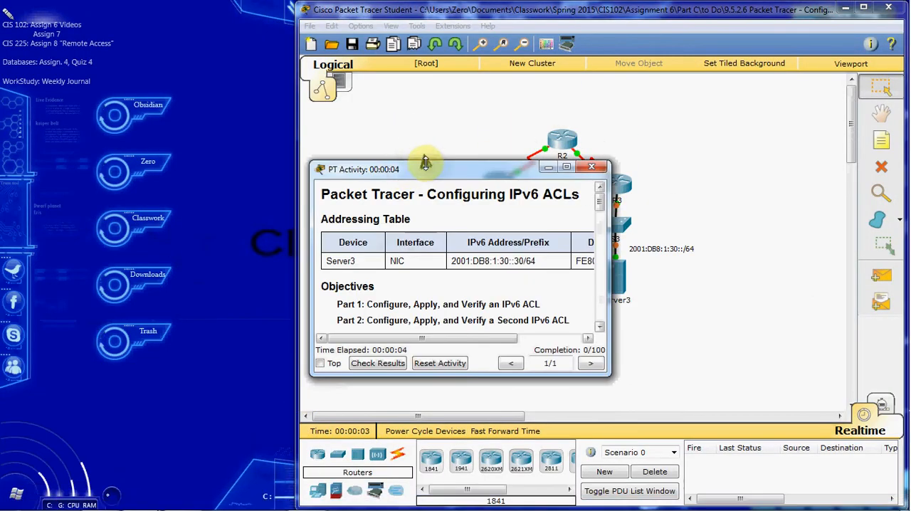
pyautogui.moveTo(429, 173); pyautogui.dragTo(132, 20)
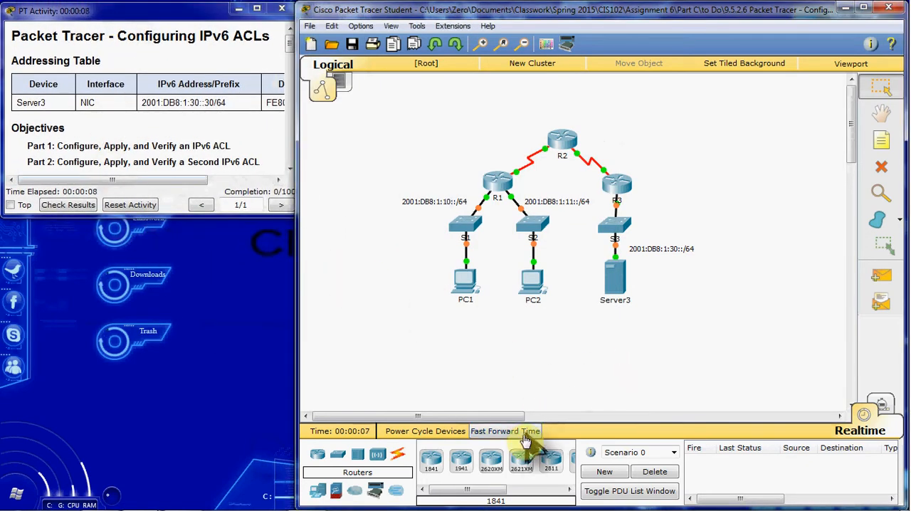
pyautogui.click(522, 430)
pyautogui.click(522, 430)
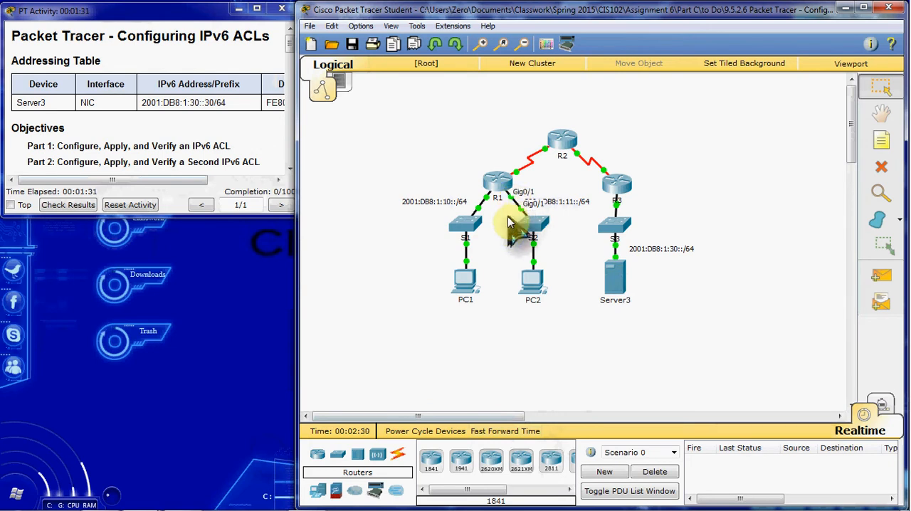
# Step: Open router R1's command-line interface and enlarge its window beside the activity instructions
pyautogui.click(501, 179)
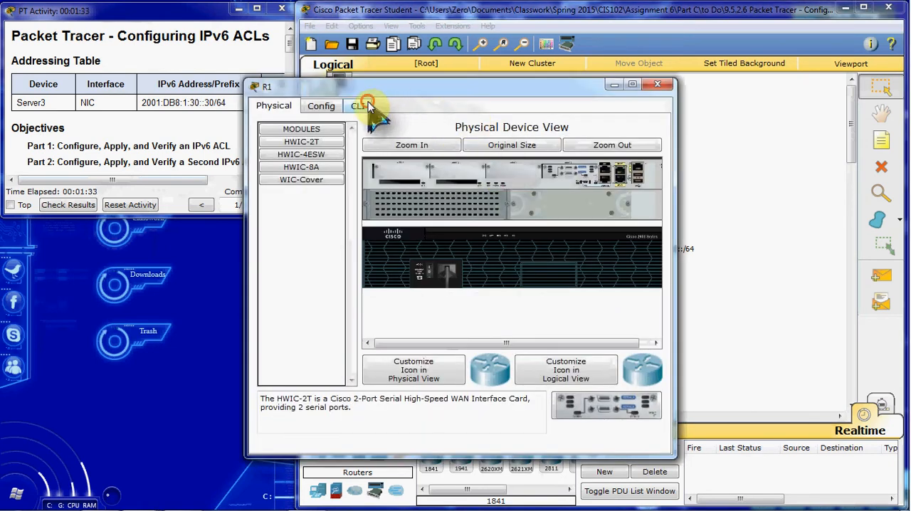
pyautogui.click(366, 108)
pyautogui.moveTo(382, 87); pyautogui.dragTo(435, 10)
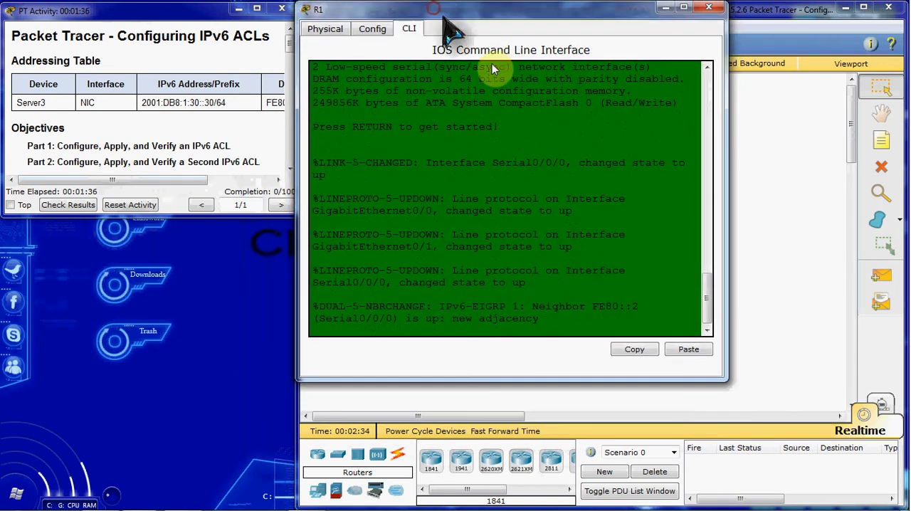
pyautogui.moveTo(725, 377); pyautogui.dragTo(897, 502)
# Step: Start the R1 console session and enter privileged mode with en, and global configuration mode with conf t
pyautogui.click(702, 431)
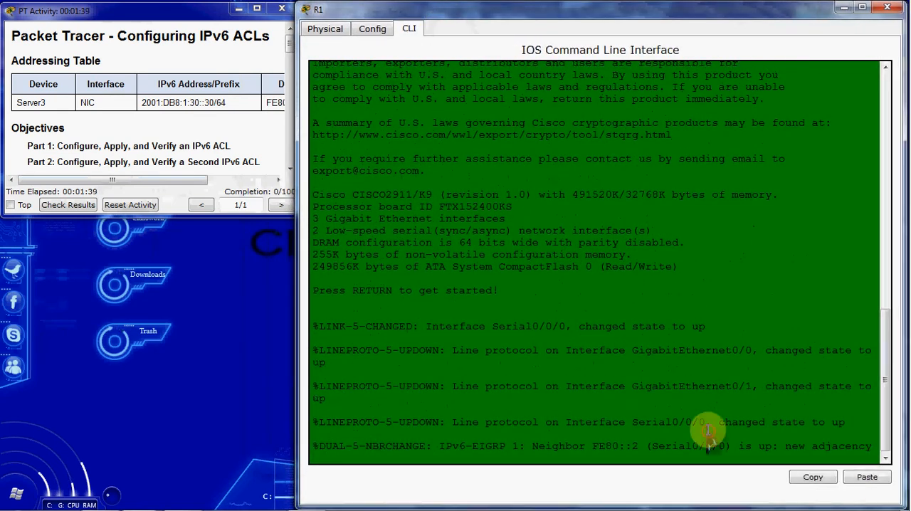
pyautogui.press('Return')
pyautogui.write('en')
pyautogui.press('Return')
pyautogui.write('conf t')
pyautogui.press('Return')
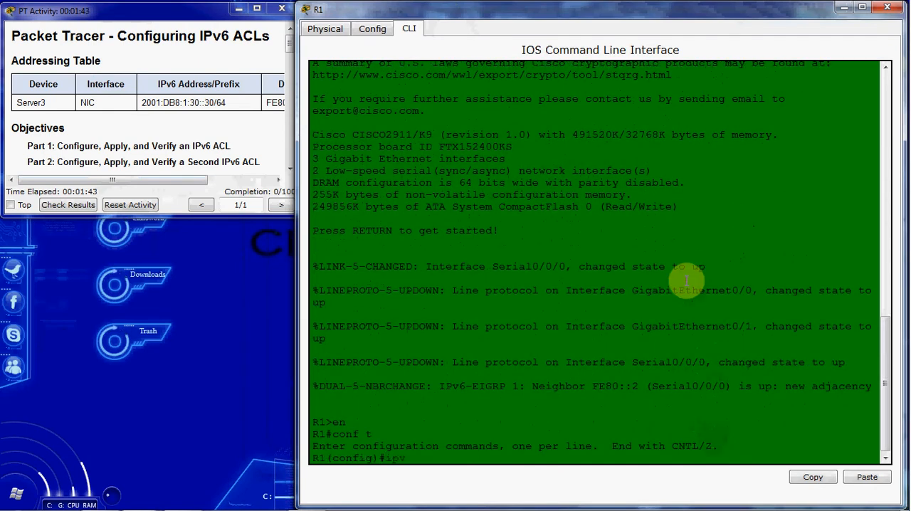
# Step: Create an IPv6 access list called BLOCK_HTTP on R1
pyautogui.write('ipv6 acc')
pyautogui.press('Tab')
pyautogui.write('B')
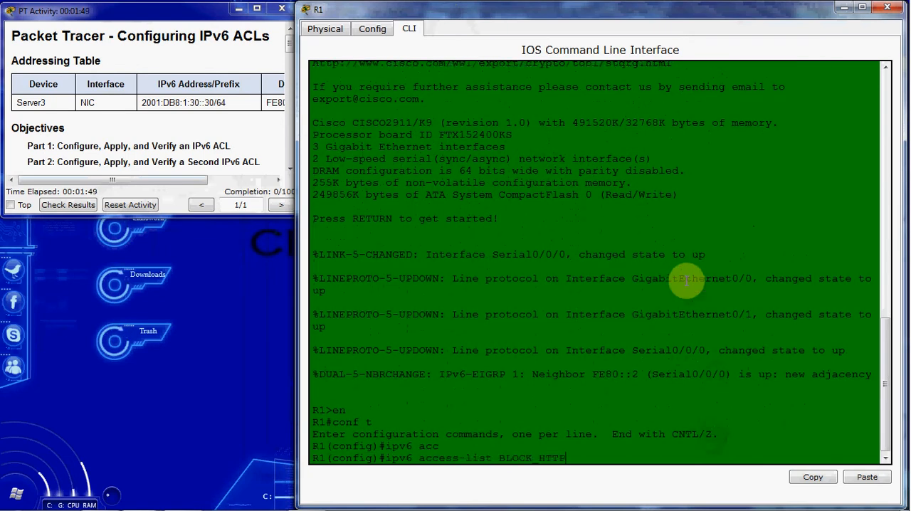
pyautogui.write('LOCK_HTTP')
pyautogui.press('Return')
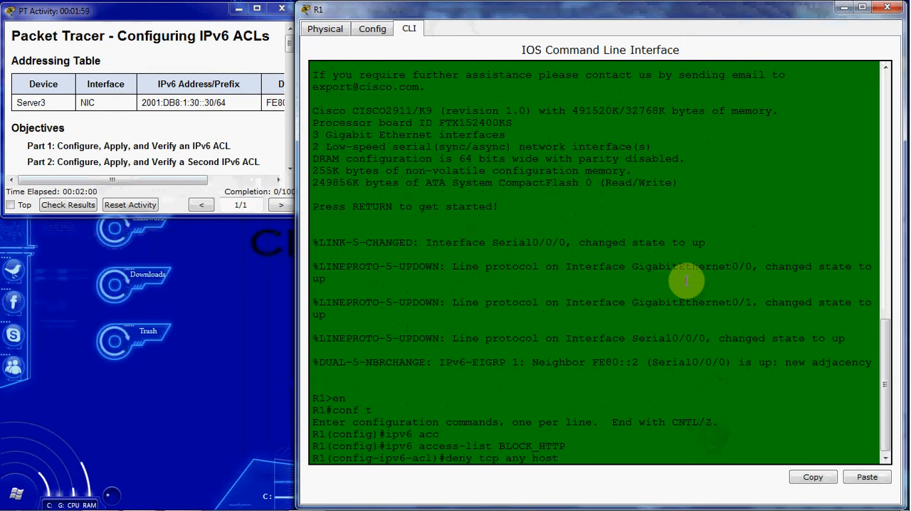
pyautogui.write('2001:db8:1:30::30')
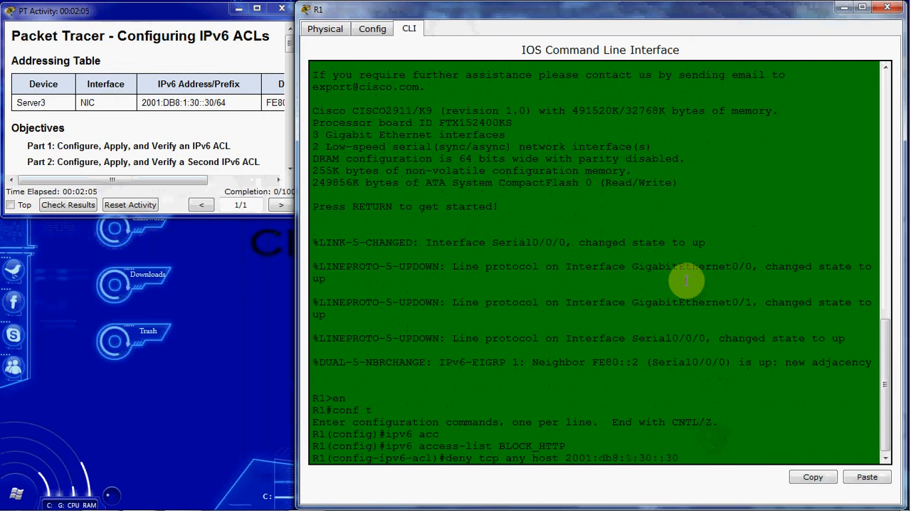
pyautogui.moveTo(227, 103); pyautogui.dragTo(139, 102)
pyautogui.click(218, 132)
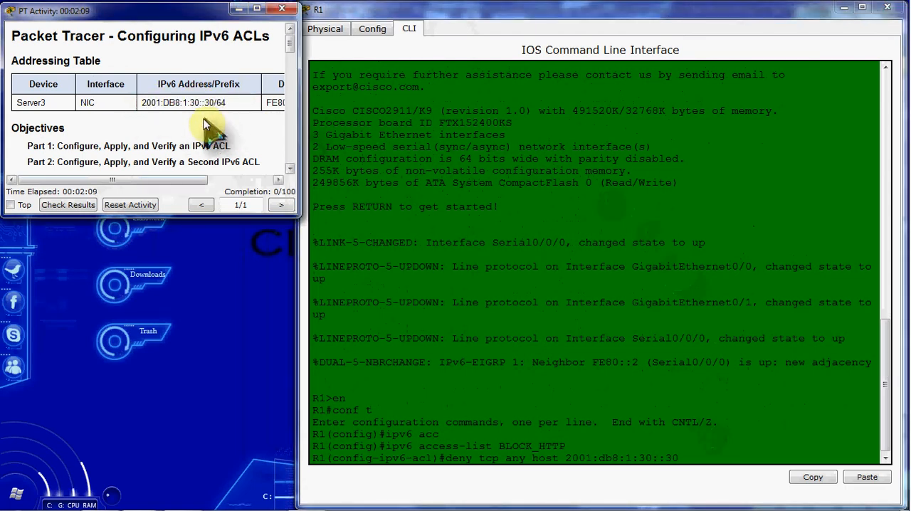
pyautogui.click(698, 459)
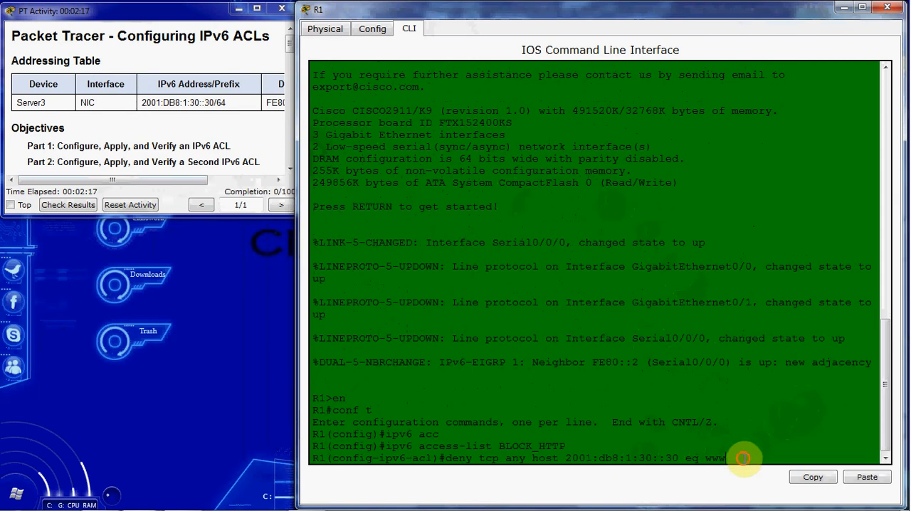
pyautogui.write('80')
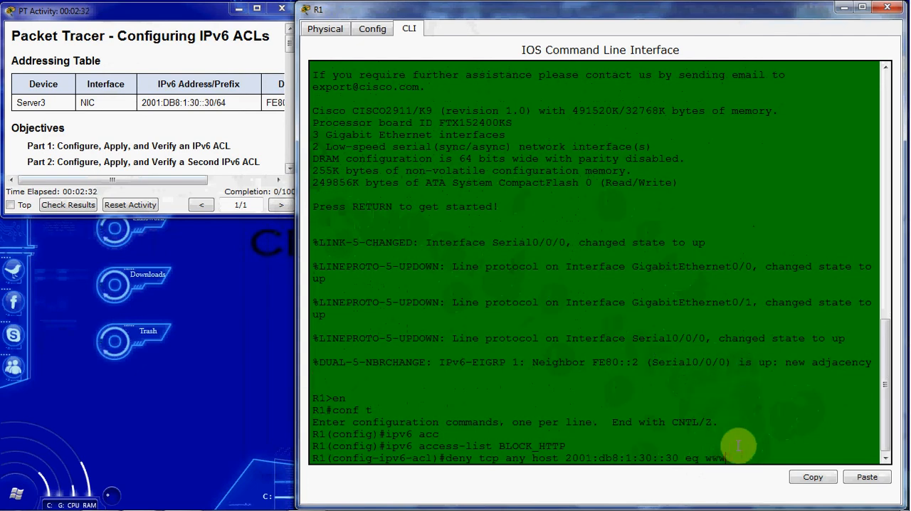
pyautogui.press('BackSpace')
pyautogui.write('ww')
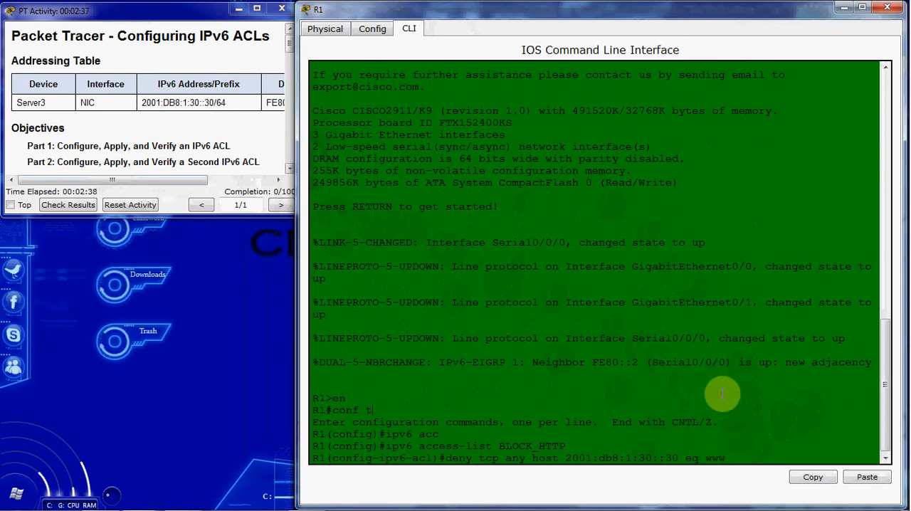
pyautogui.click(721, 394)
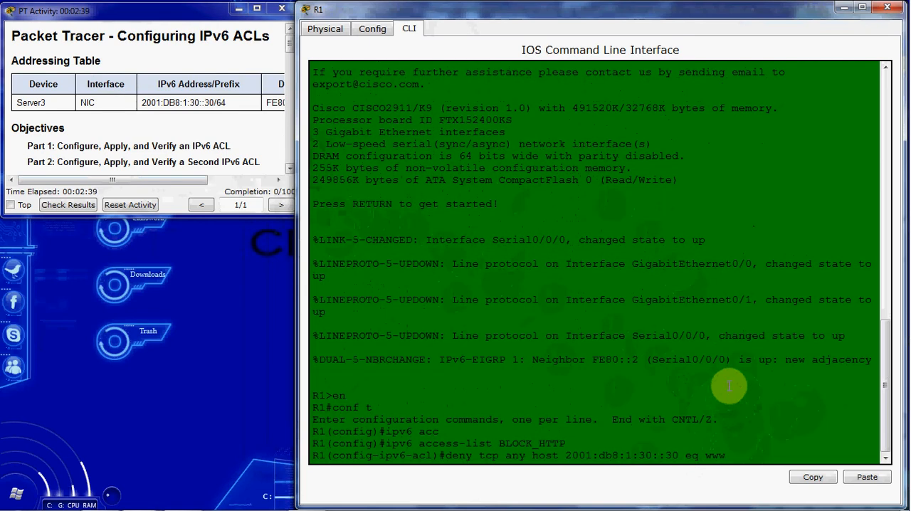
pyautogui.press('Return')
# Step: Add the access-list entry deny tcp any host 2001:db8:1:30::30 eq 443
pyautogui.press('Up')
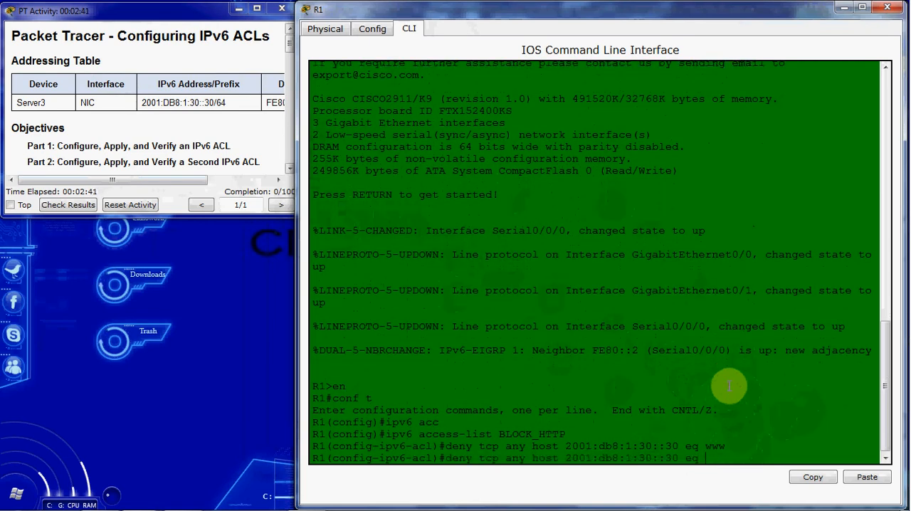
pyautogui.write('443')
pyautogui.press('Return')
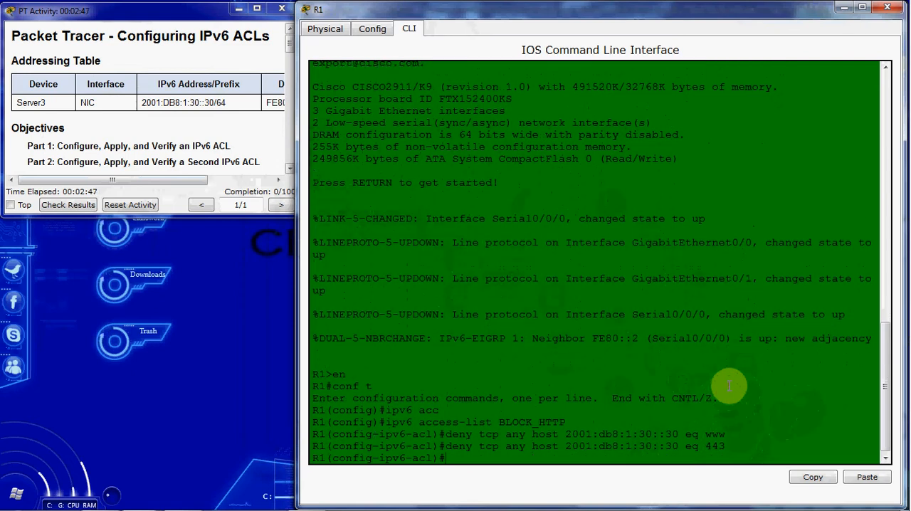
# Step: Add the access-list entry permit ipv6 any any and exit access-list configuration mode
pyautogui.write('permit ipv6 any any')
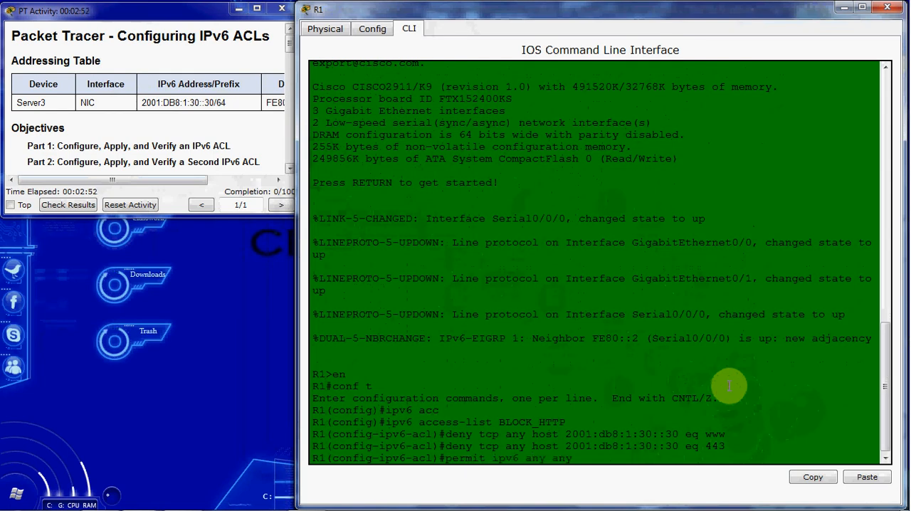
pyautogui.press('Return')
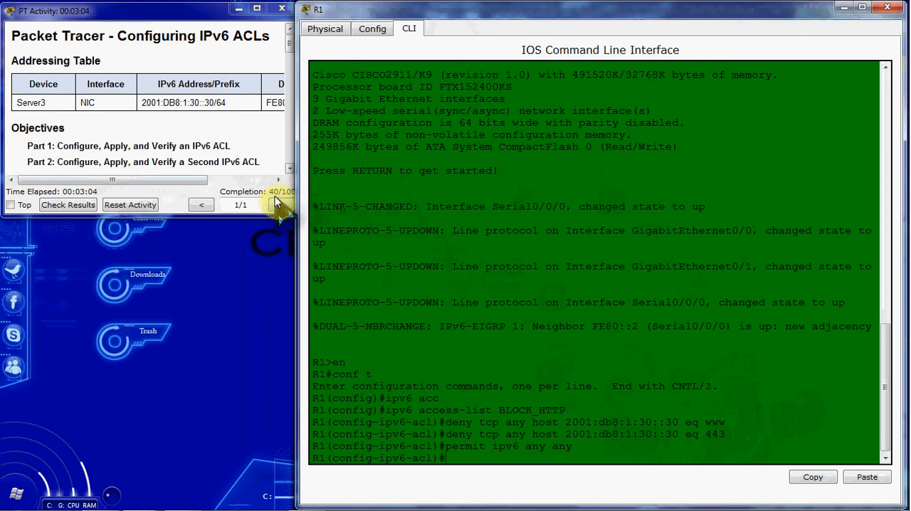
pyautogui.tripleClick(493, 453)
pyautogui.click(538, 470)
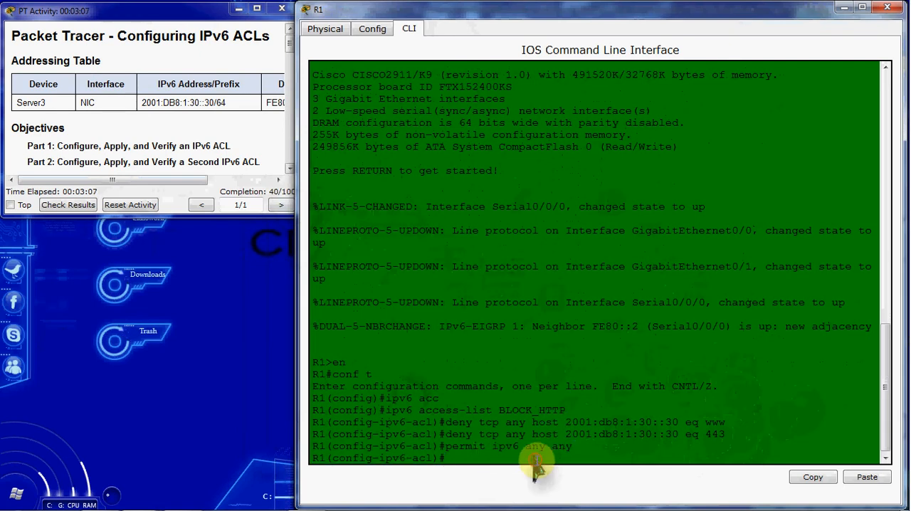
pyautogui.write('exit')
pyautogui.press('Return')
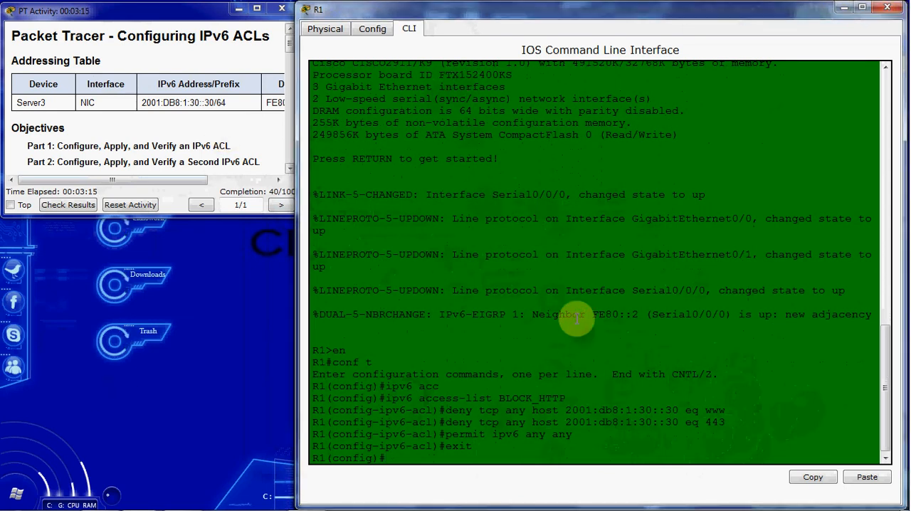
# Step: Apply BLOCK_HTTP as an inbound IPv6 traffic filter on interface g0/1 of R1
pyautogui.press('Return')
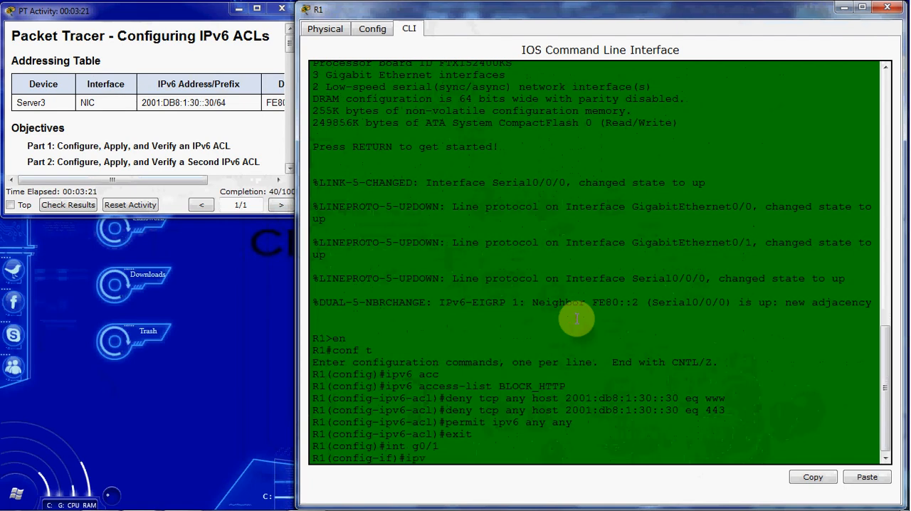
pyautogui.write('ipv6 tra')
pyautogui.press('Tab')
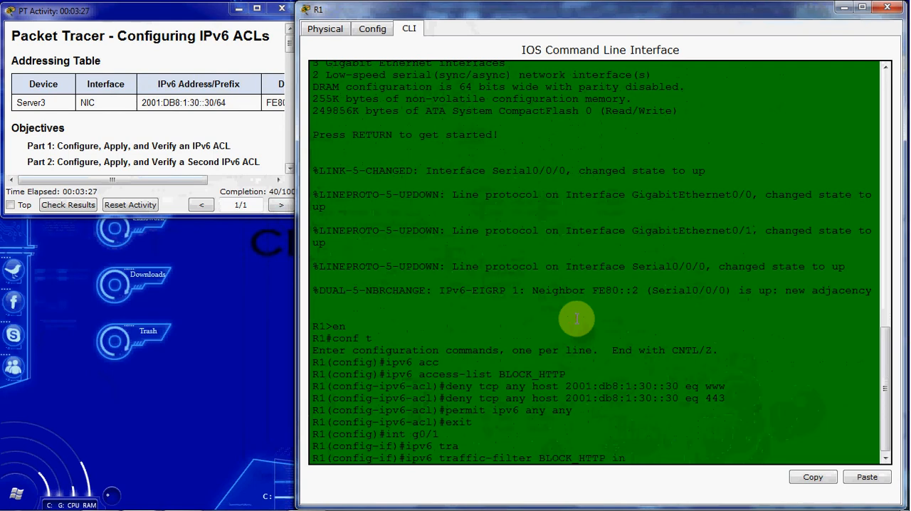
pyautogui.write('BLOCK_HTTP in')
pyautogui.press('Return')
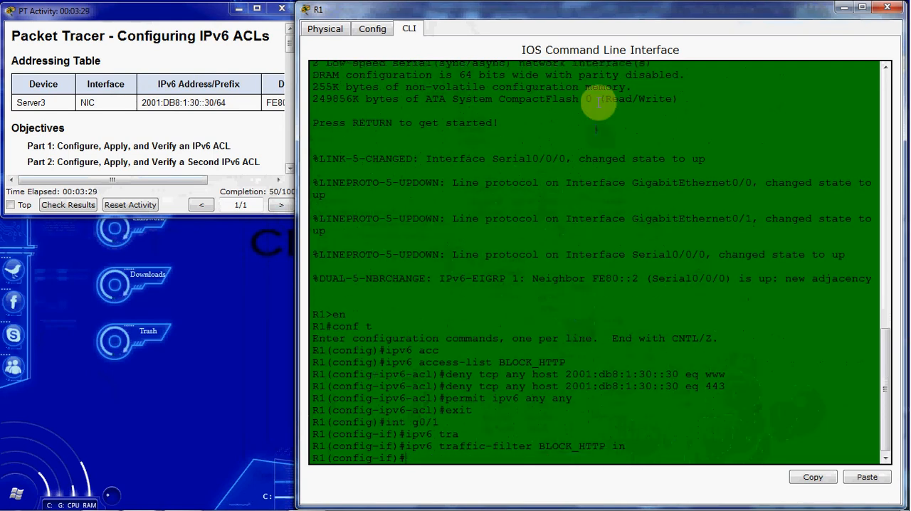
# Step: Move R1's window aside to check the topology and close it
pyautogui.doubleClick(634, 18)
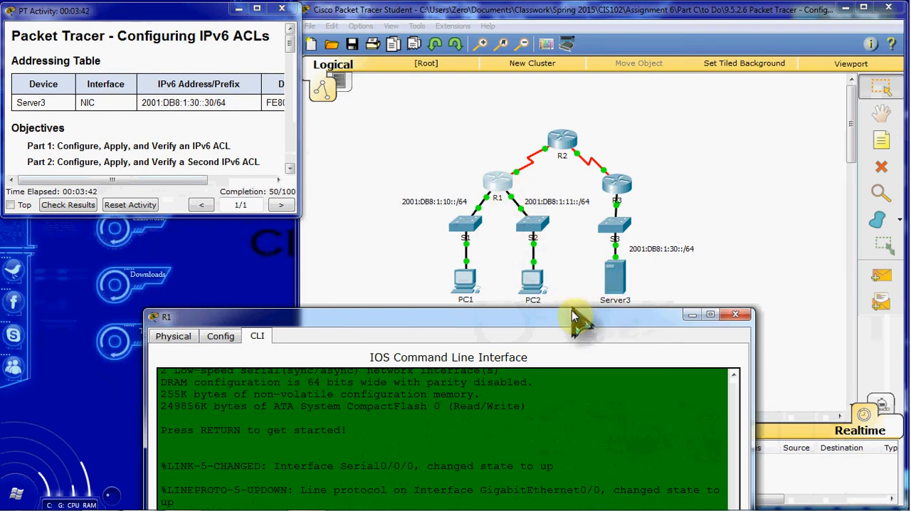
pyautogui.moveTo(549, 316); pyautogui.dragTo(711, 20)
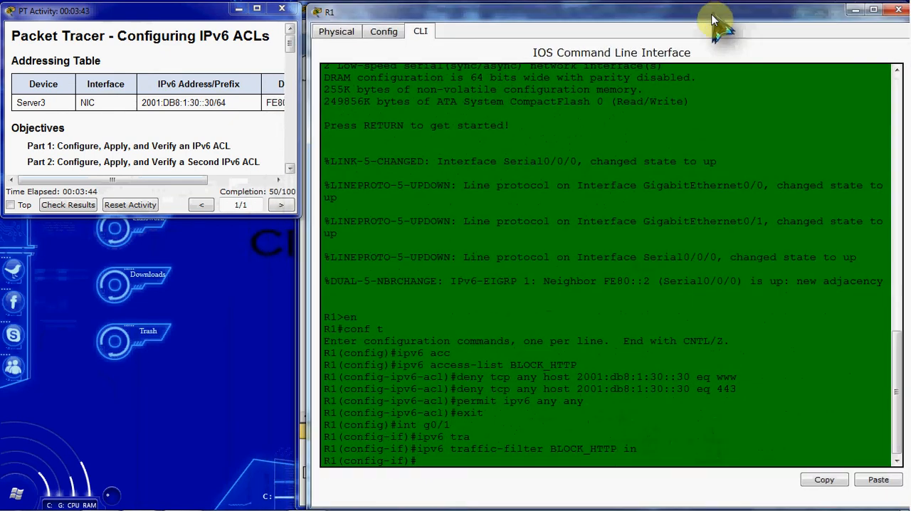
pyautogui.click(894, 15)
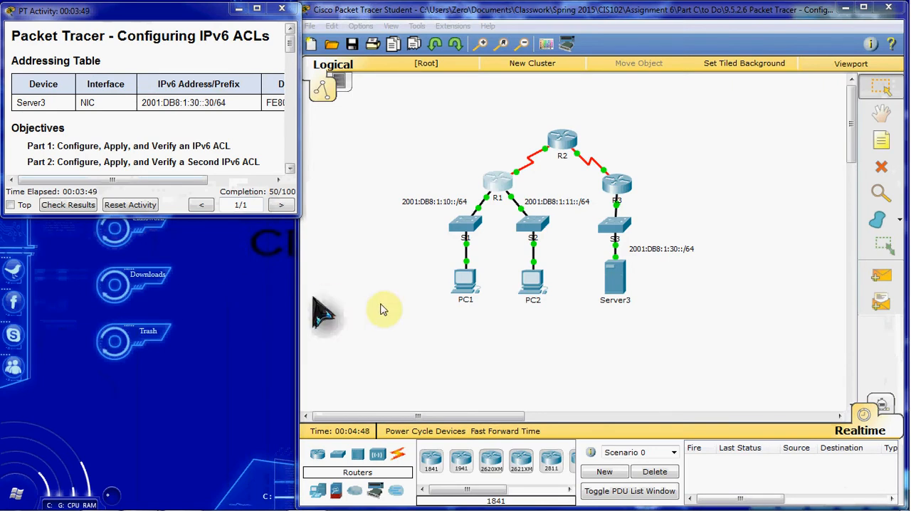
pyautogui.click(448, 335)
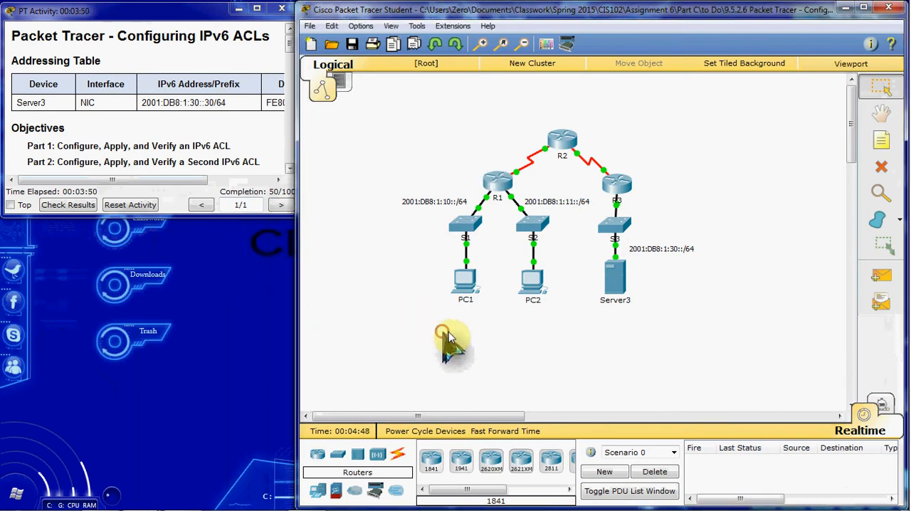
pyautogui.click(467, 281)
pyautogui.click(376, 108)
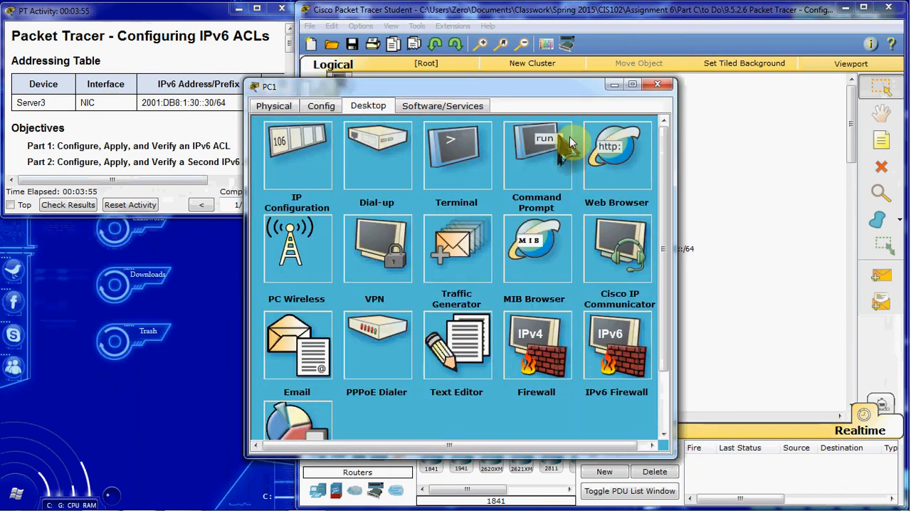
pyautogui.click(611, 164)
pyautogui.moveTo(537, 91); pyautogui.dragTo(301, 84)
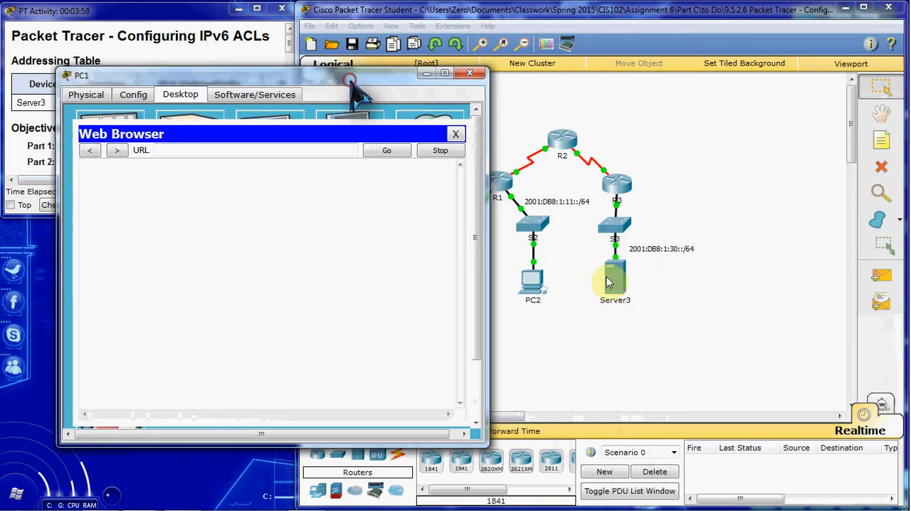
pyautogui.click(315, 151)
pyautogui.write('https://2001:db8:1:30::30')
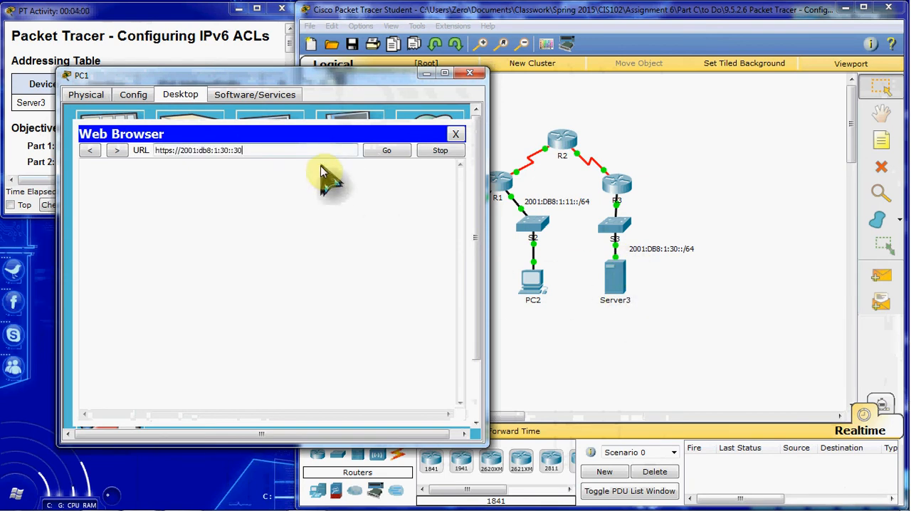
pyautogui.click(171, 155)
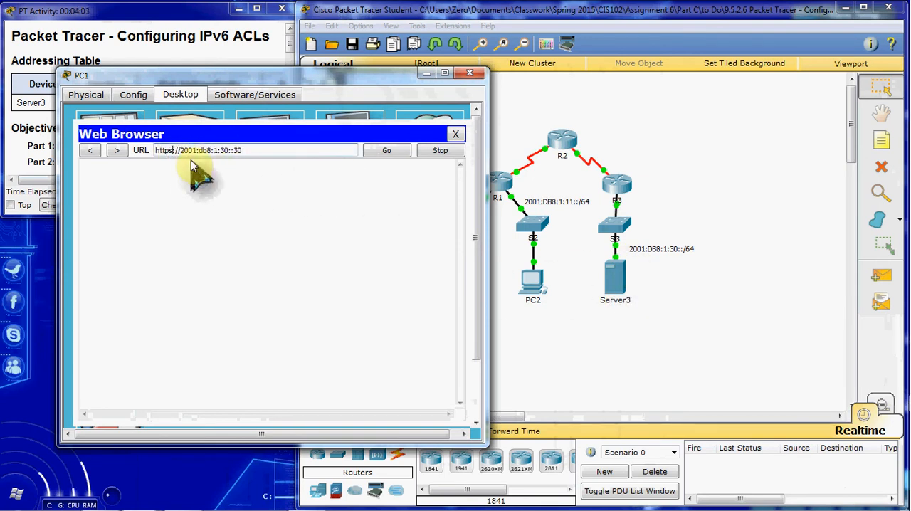
pyautogui.press('BackSpace')
pyautogui.write(':')
pyautogui.click(387, 150)
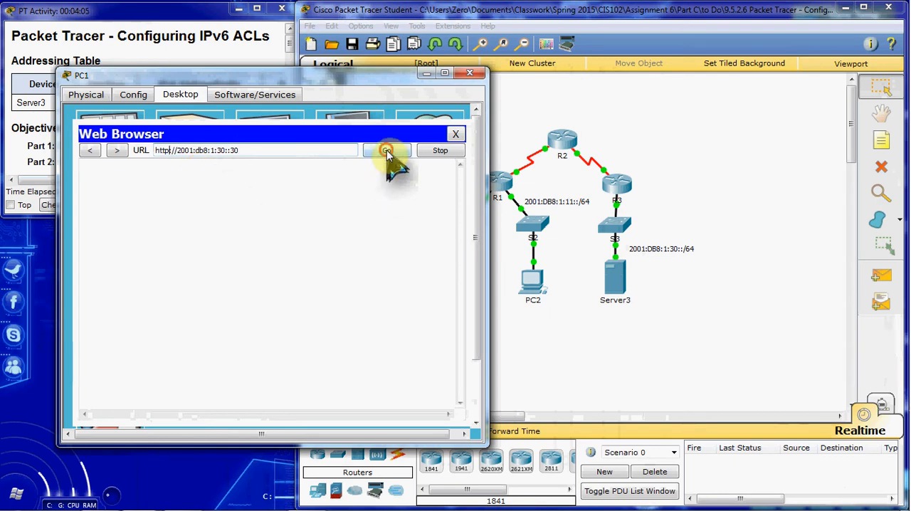
pyautogui.click(455, 134)
pyautogui.click(470, 73)
pyautogui.click(534, 282)
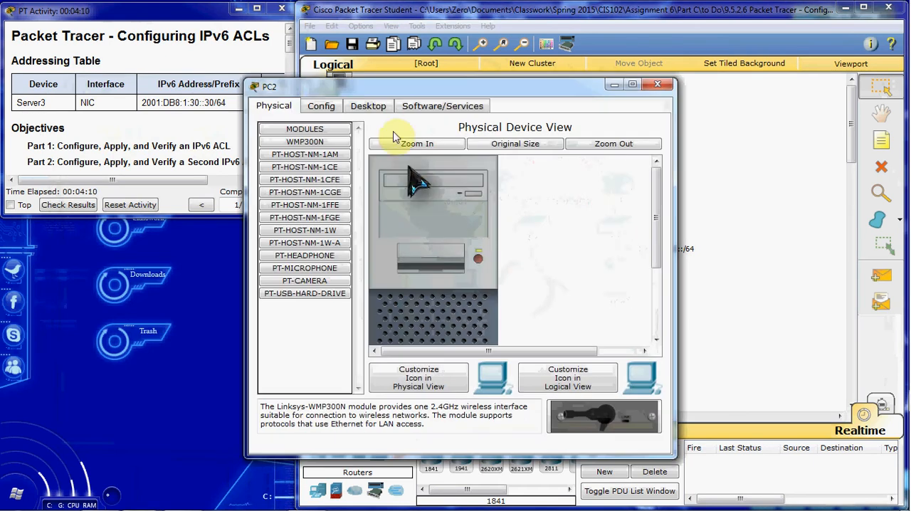
pyautogui.click(368, 106)
pyautogui.click(596, 159)
pyautogui.click(430, 162)
pyautogui.write('https://2001:db8:1:30::30')
pyautogui.click(362, 163)
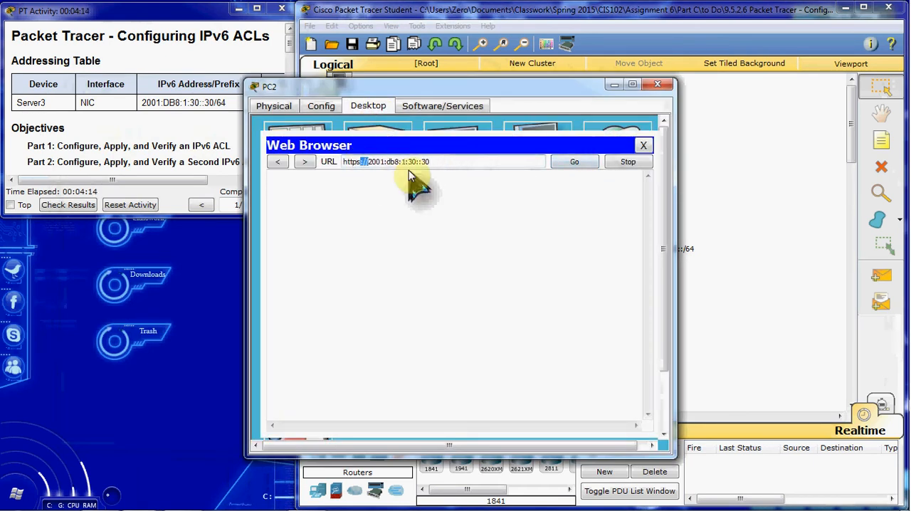
pyautogui.press('BackSpace')
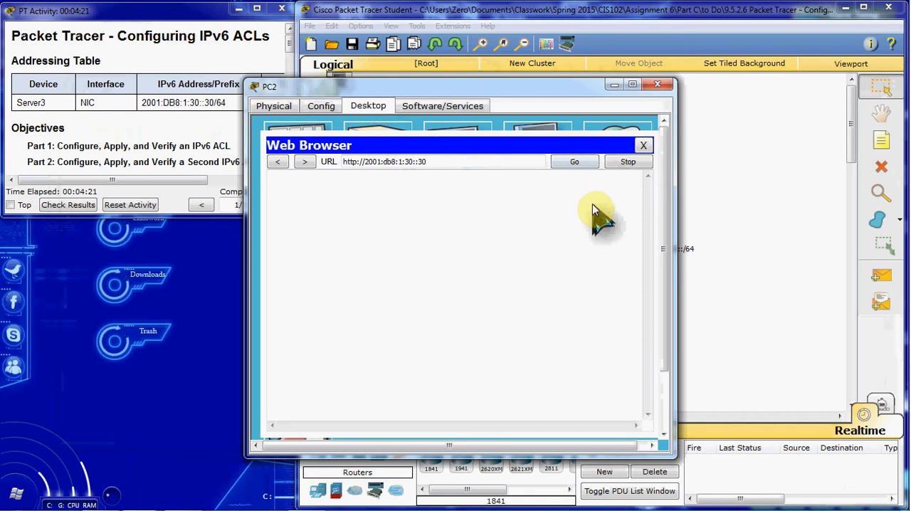
pyautogui.click(645, 145)
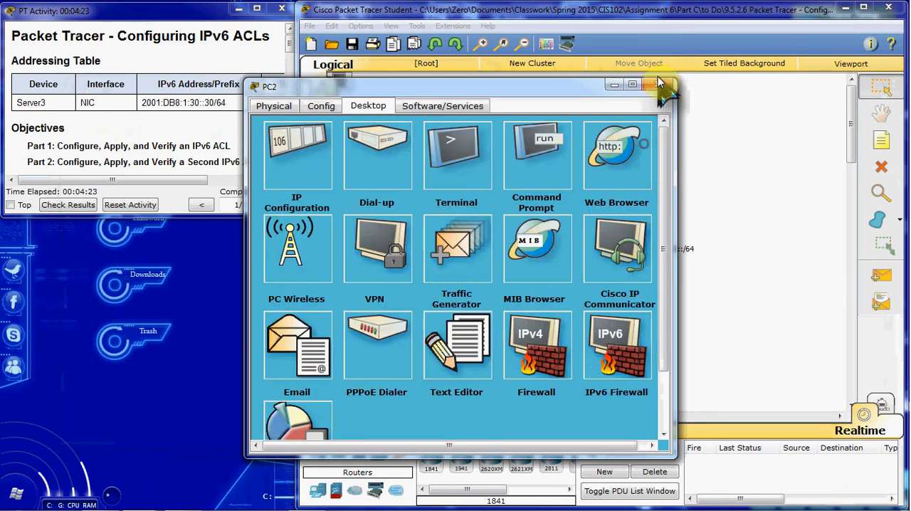
pyautogui.click(658, 76)
pyautogui.click(466, 284)
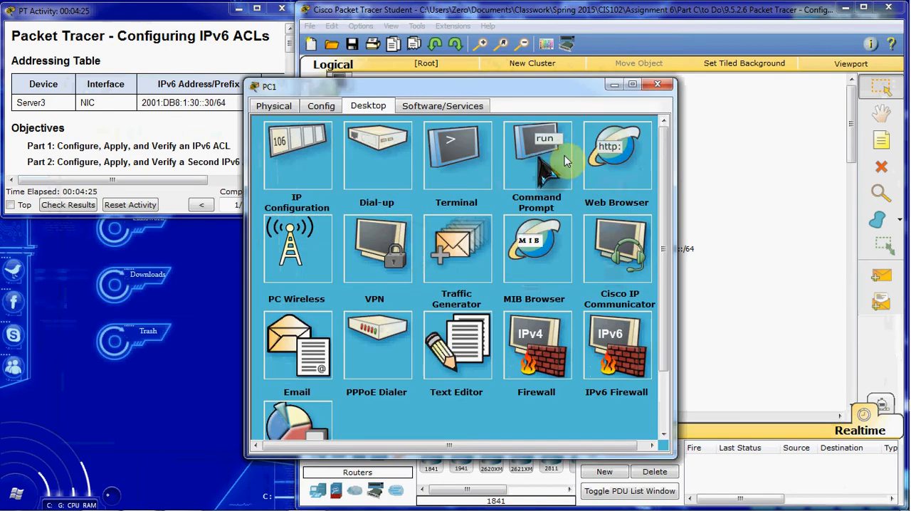
pyautogui.click(612, 151)
pyautogui.click(434, 162)
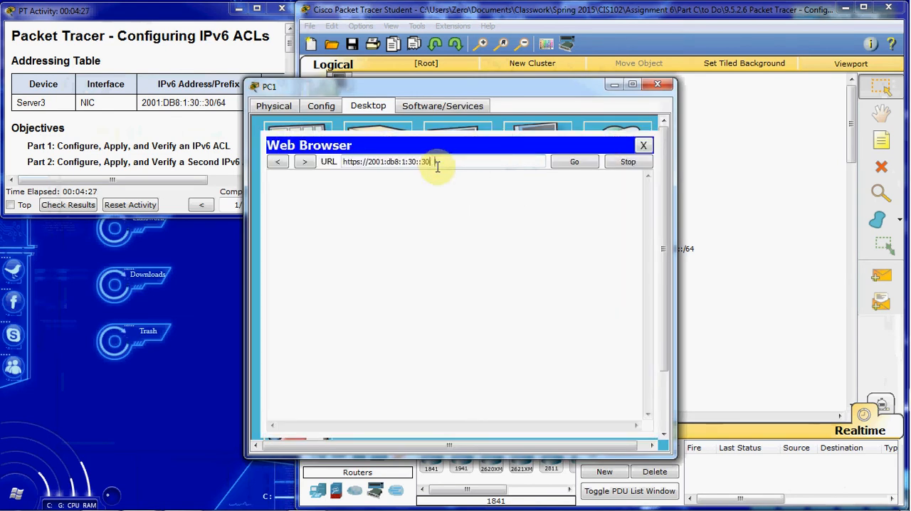
pyautogui.click(574, 161)
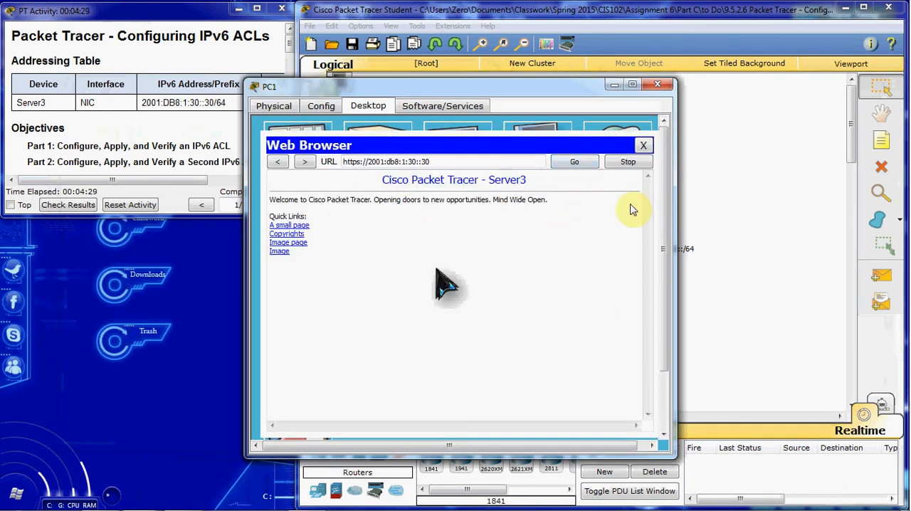
pyautogui.click(643, 145)
pyautogui.click(658, 84)
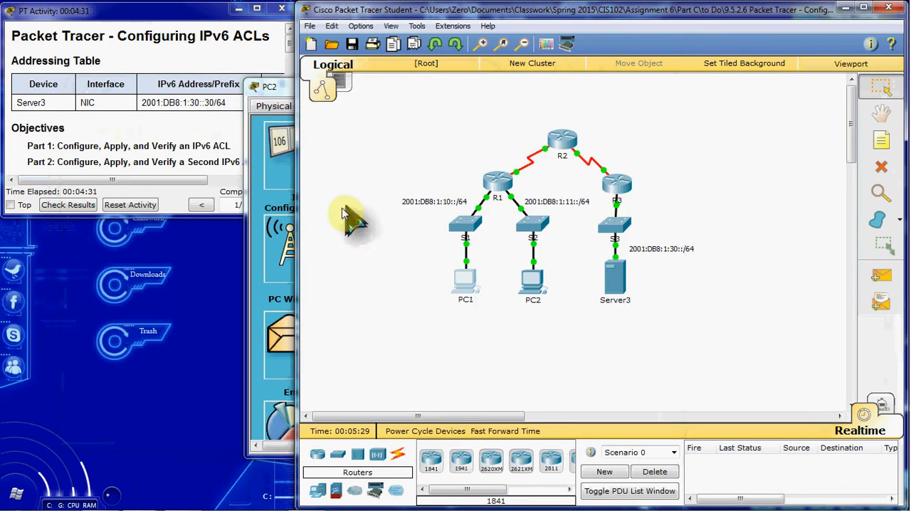
pyautogui.click(269, 135)
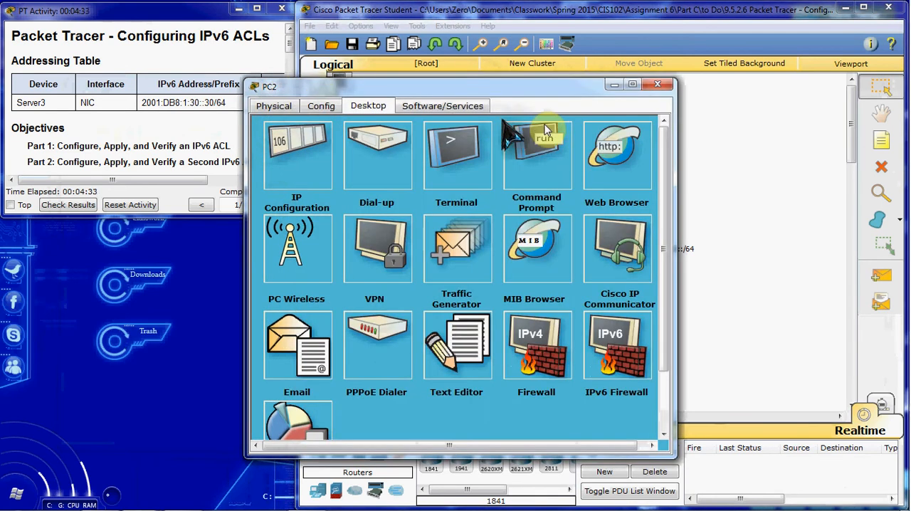
pyautogui.click(624, 157)
pyautogui.click(407, 160)
pyautogui.write('https://2001:db8:1:30::30')
pyautogui.click(582, 161)
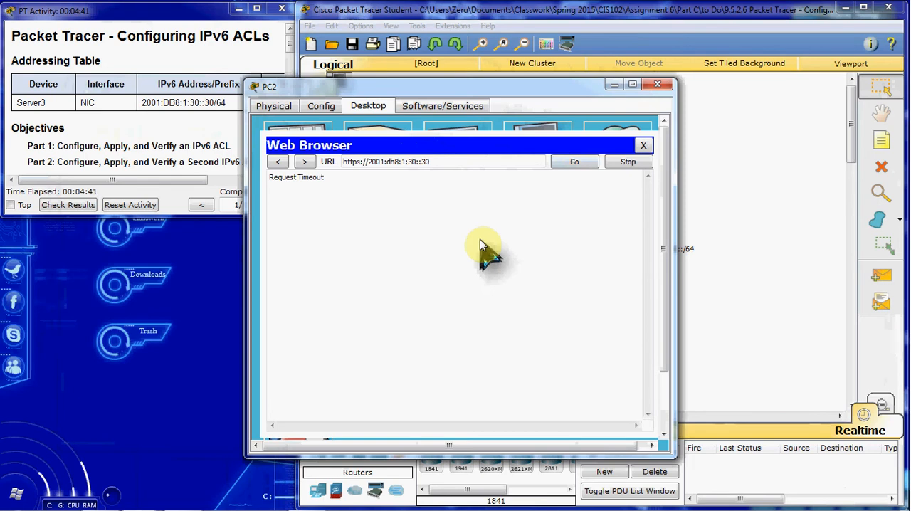
pyautogui.click(665, 83)
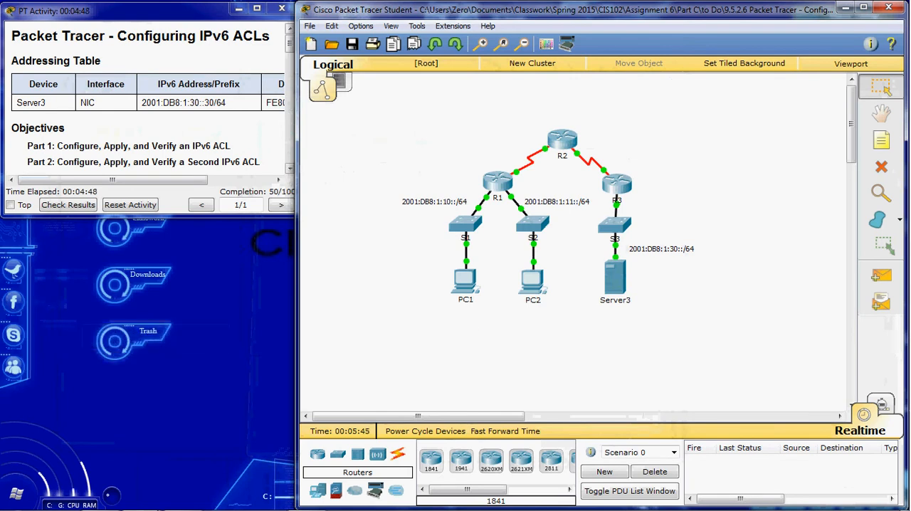
# Step: Test ICMP connectivity with a simple PDU from PC2 to Server3, and delete the scenario
pyautogui.click(1, 321)
pyautogui.click(881, 276)
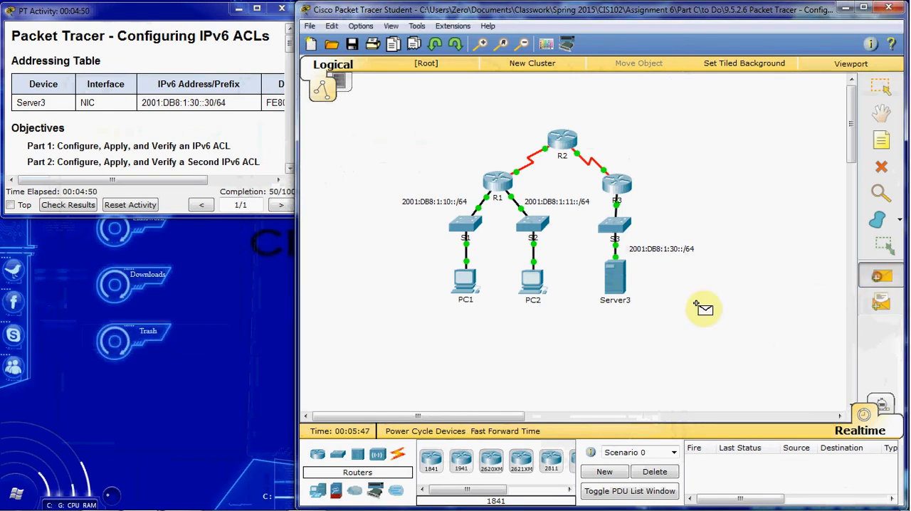
pyautogui.click(536, 286)
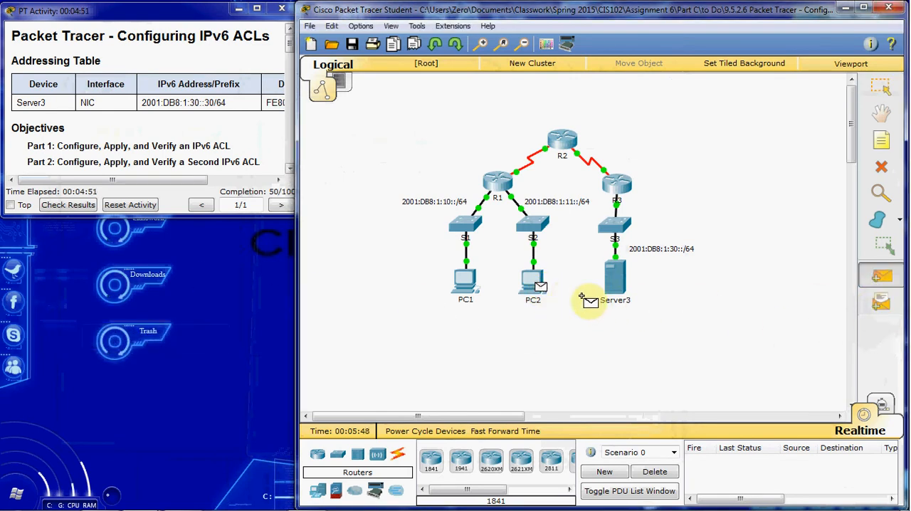
pyautogui.click(617, 284)
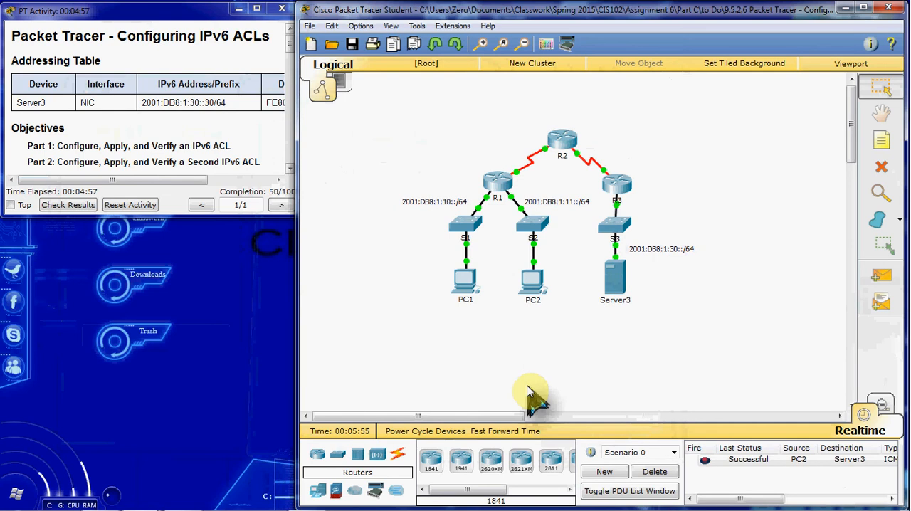
pyautogui.click(662, 473)
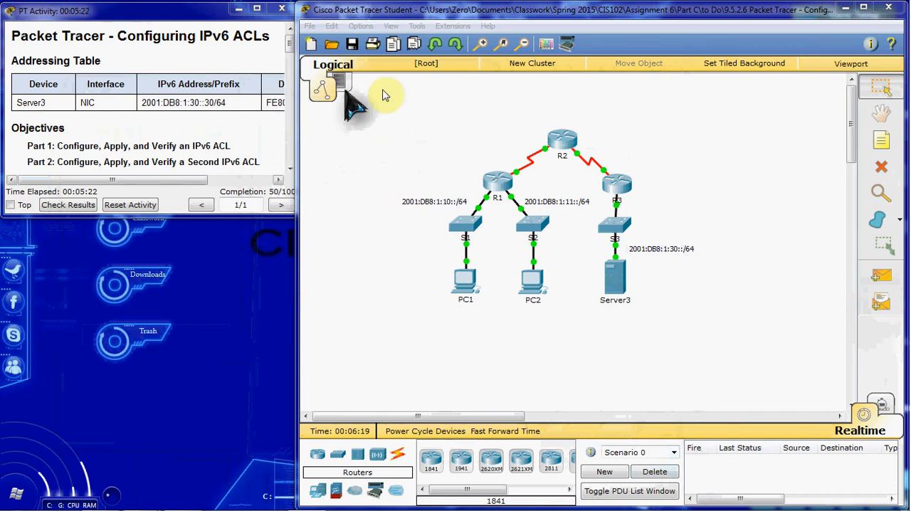
pyautogui.click(740, 174)
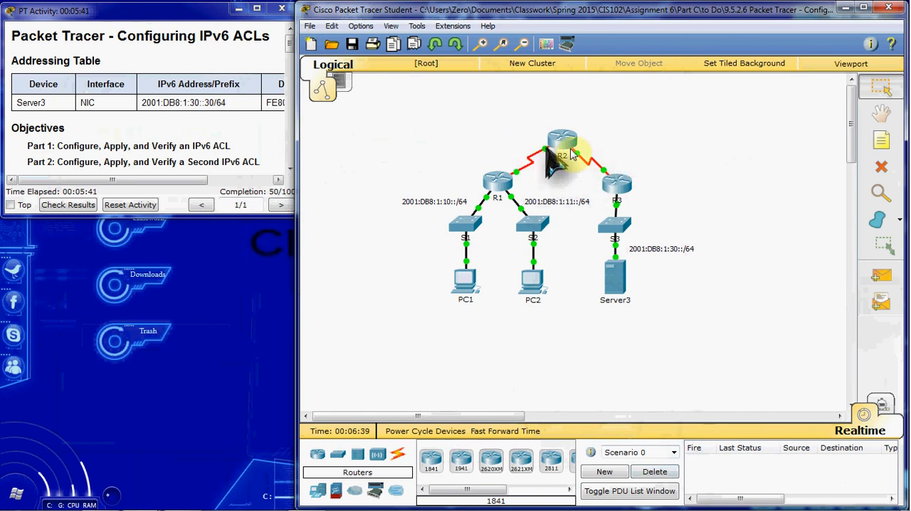
pyautogui.click(696, 133)
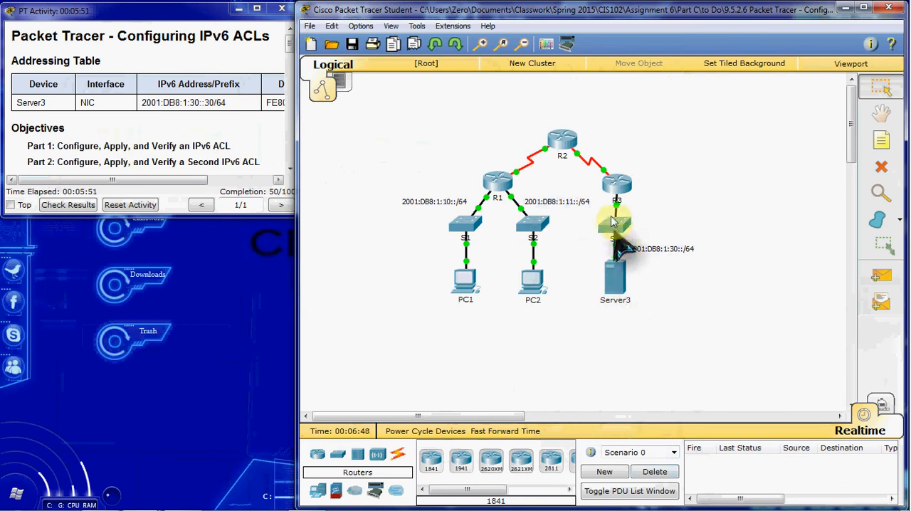
# Step: Open R3's command line in an enlarged window and enter privileged EXEC mode
pyautogui.moveTo(621, 204)
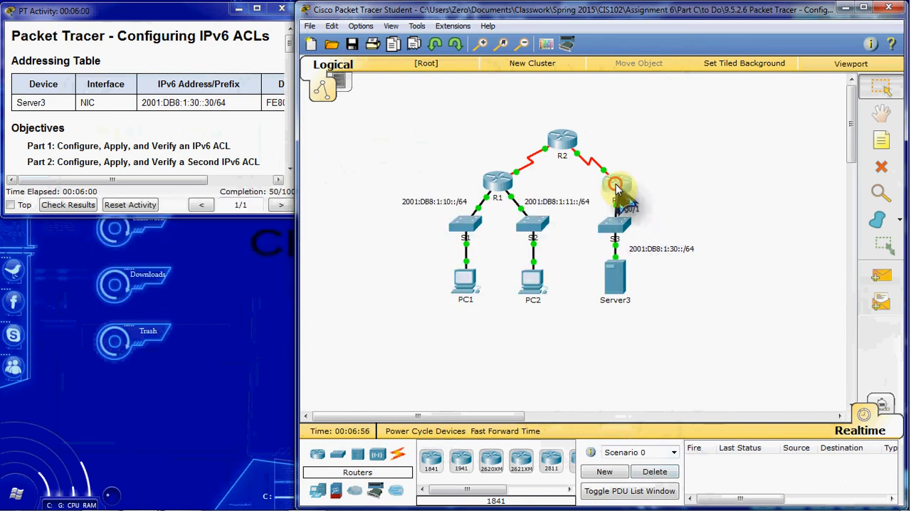
pyautogui.click(617, 185)
pyautogui.click(370, 107)
pyautogui.moveTo(395, 86); pyautogui.dragTo(452, 22)
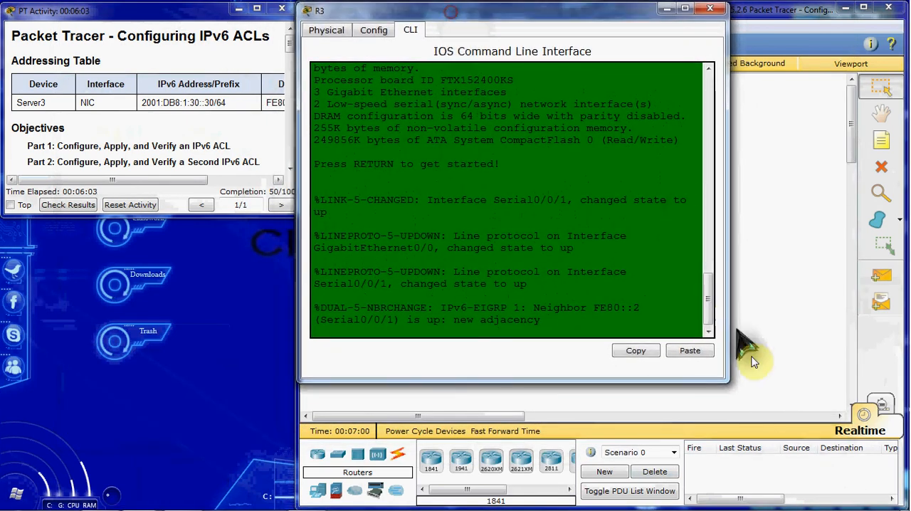
pyautogui.moveTo(726, 381); pyautogui.dragTo(893, 491)
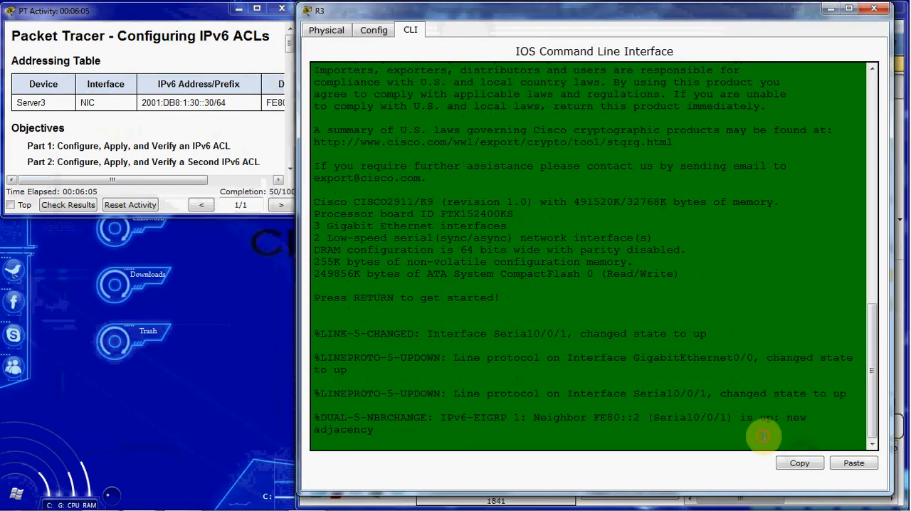
pyautogui.press('Return')
pyautogui.write('en')
pyautogui.press('Return')
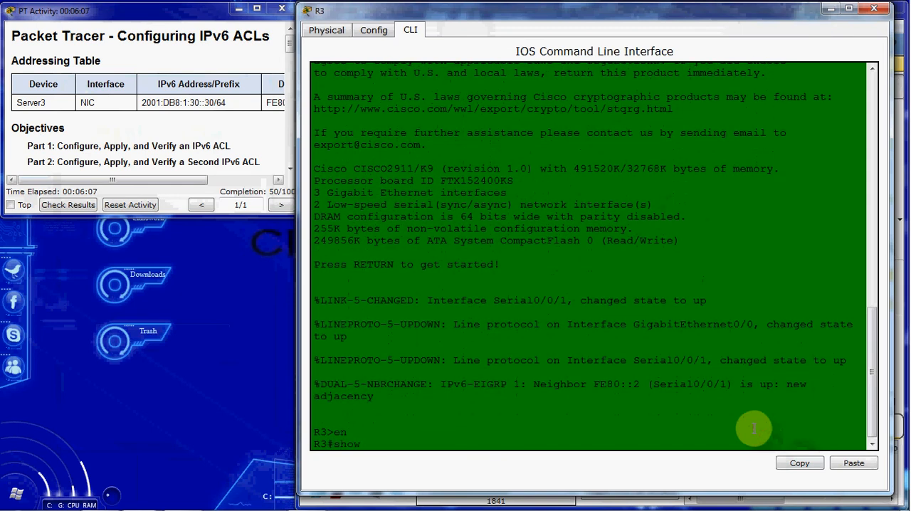
# Step: Display R3's running configuration, examine the GigabitEthernet0/0 interface section, and close R3's window
pyautogui.write('show run')
pyautogui.press('Return')
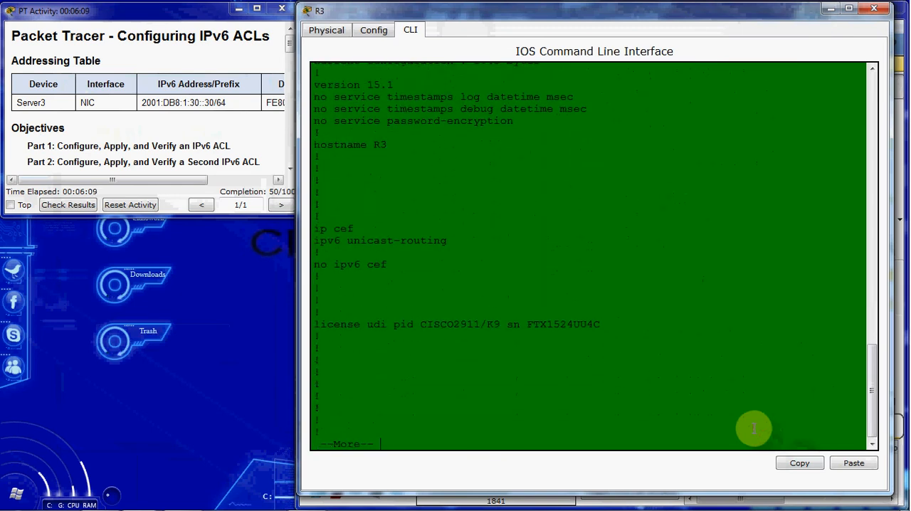
pyautogui.press('space')
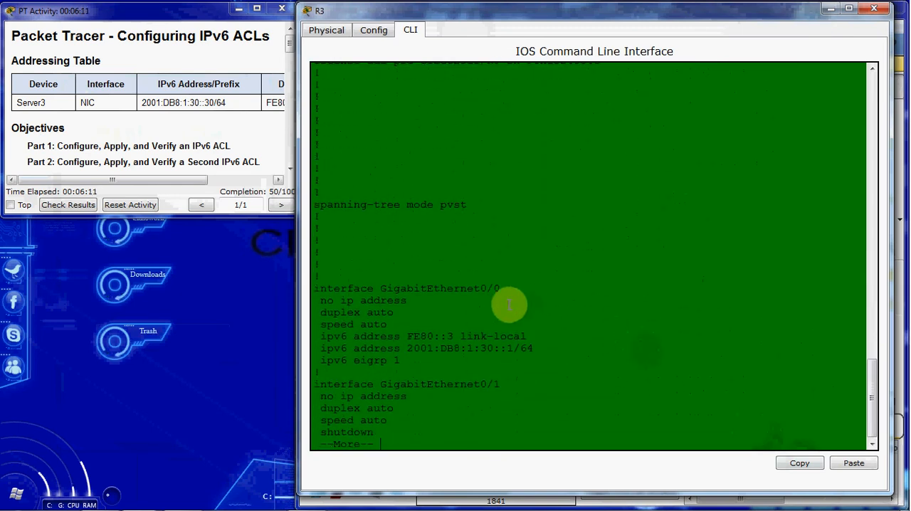
pyautogui.moveTo(511, 292); pyautogui.dragTo(378, 291)
pyautogui.click(873, 10)
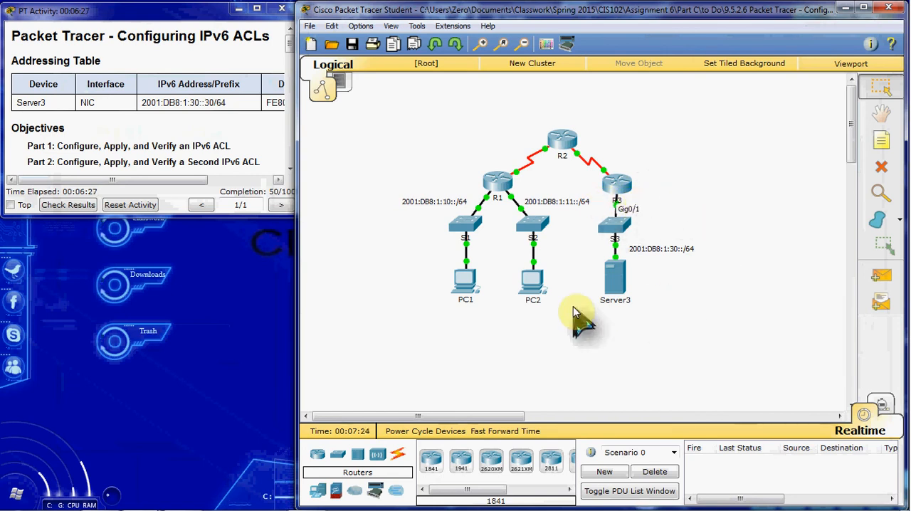
# Step: Reopen R3's command line, enter global configuration mode, and enlarge the window
pyautogui.click(624, 189)
pyautogui.press('q')
pyautogui.write('t')
pyautogui.press('Return')
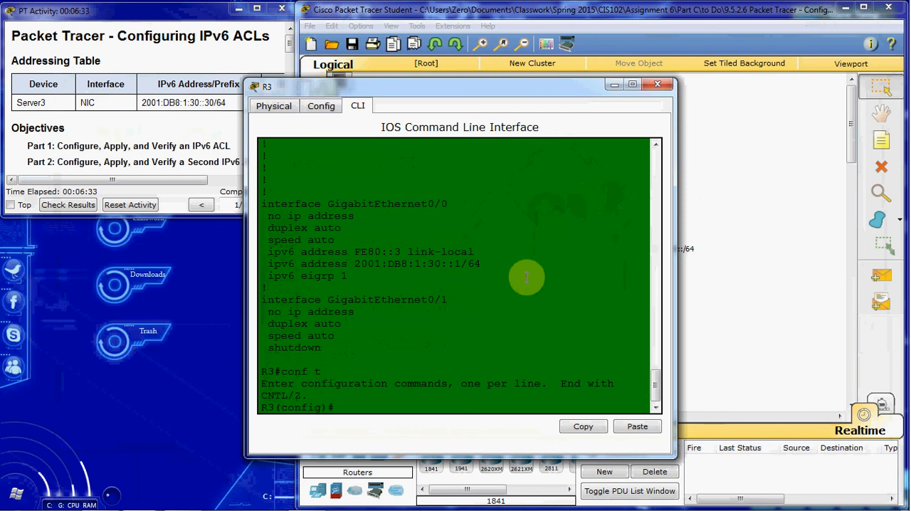
pyautogui.moveTo(521, 87); pyautogui.dragTo(575, 13)
pyautogui.moveTo(724, 379); pyautogui.dragTo(895, 507)
pyautogui.press('Return')
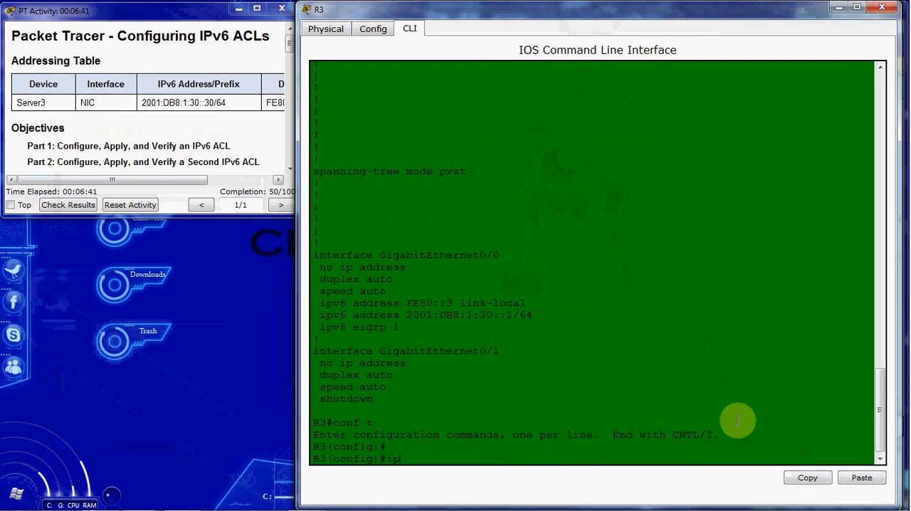
# Step: Create the IPv6 access list BLOCK_ICMP on R3
pyautogui.write('ipv6 acc')
pyautogui.press('Tab')
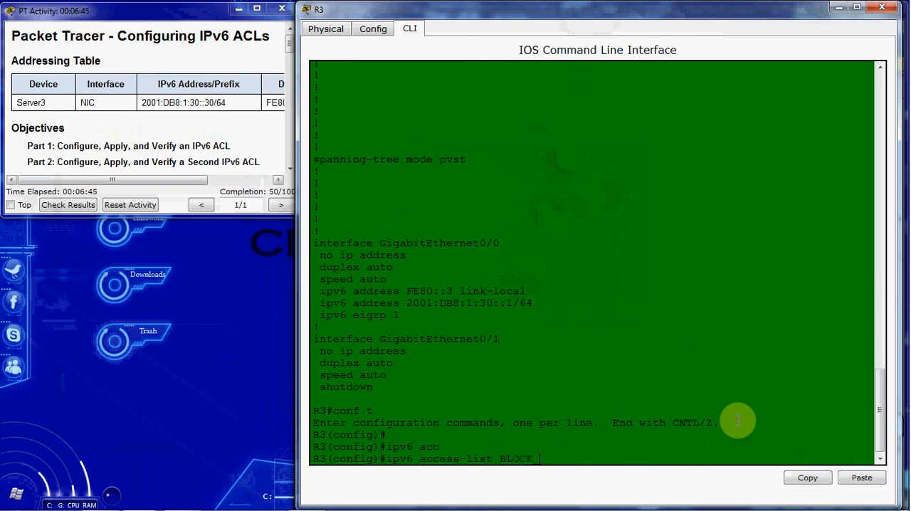
pyautogui.write('BLOCK_ICMP')
pyautogui.press('Return')
# Step: Add the entries deny icmp any any and permit ipv6 any any to the BLOCK_ICMP access list
pyautogui.write('deny icmp any any')
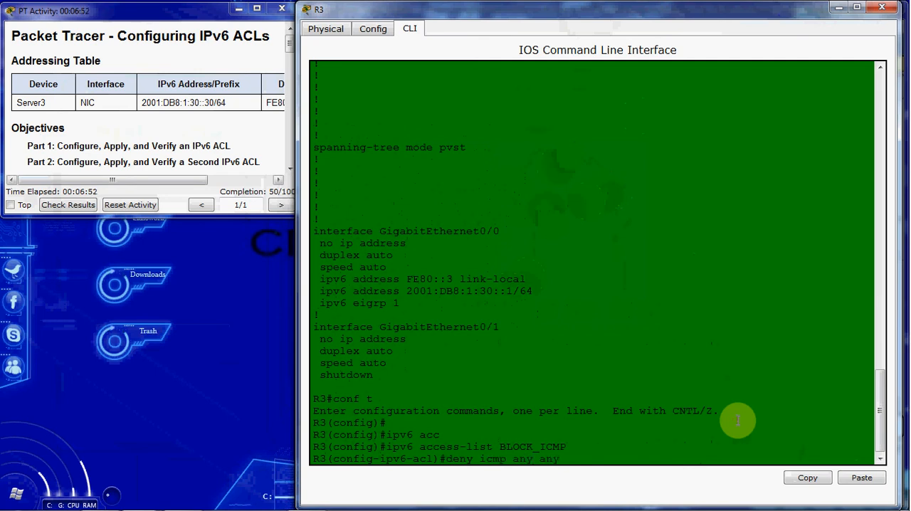
pyautogui.press('Return')
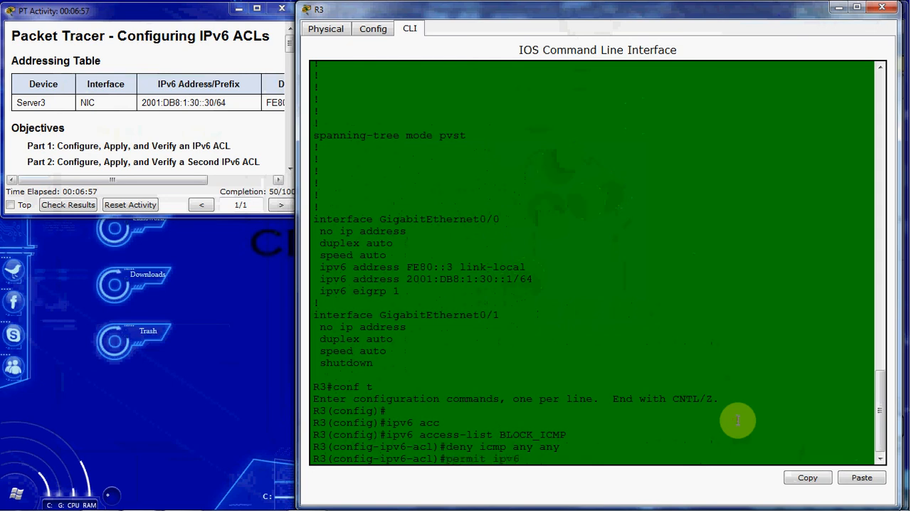
pyautogui.press('Return')
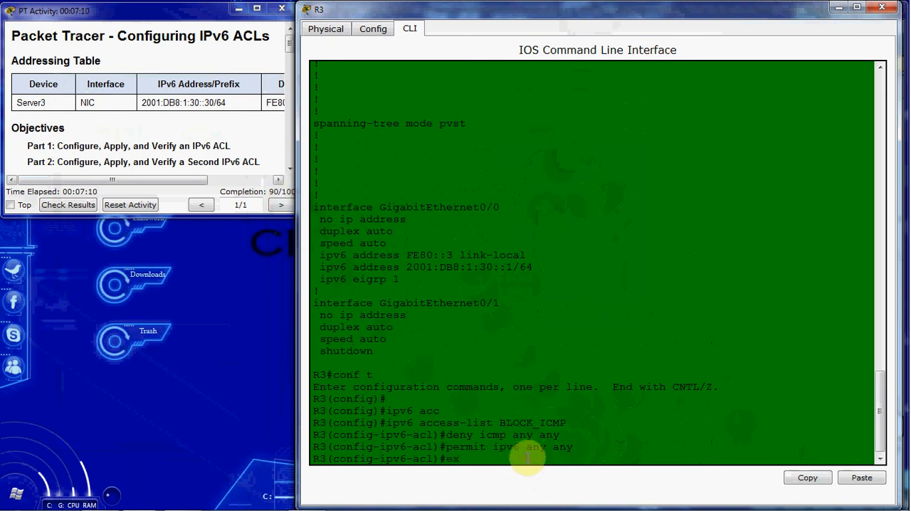
# Step: Leave the access list configuration and enter configuration mode for R3's g0/0 interface
pyautogui.press('Return')
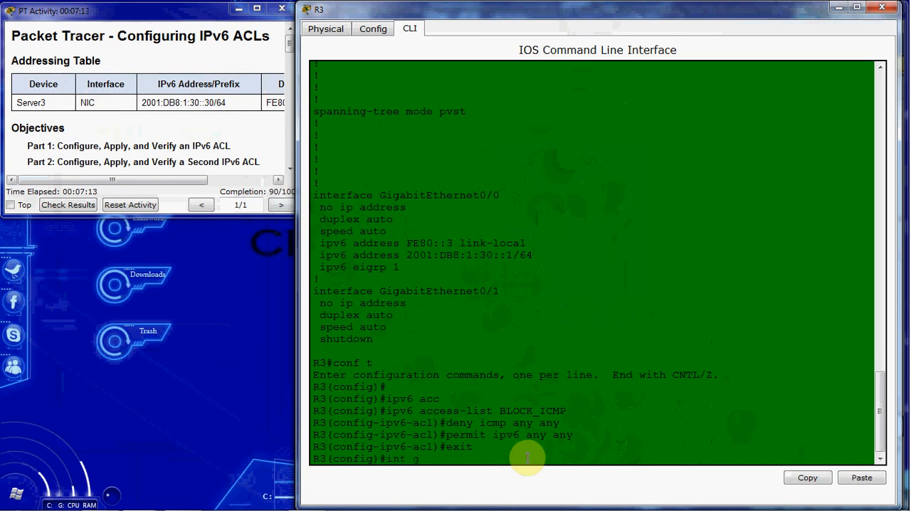
pyautogui.write('int g0/0')
pyautogui.press('Return')
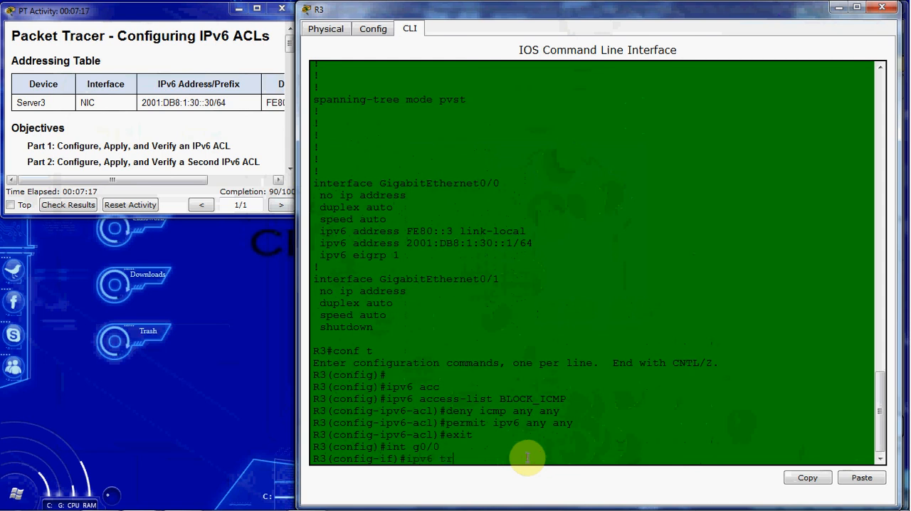
# Step: Apply an outbound IPv6 traffic filter named BlOCK_ICMP to R3's g0/0 interface
pyautogui.write('ipv6 tr')
pyautogui.press('Tab')
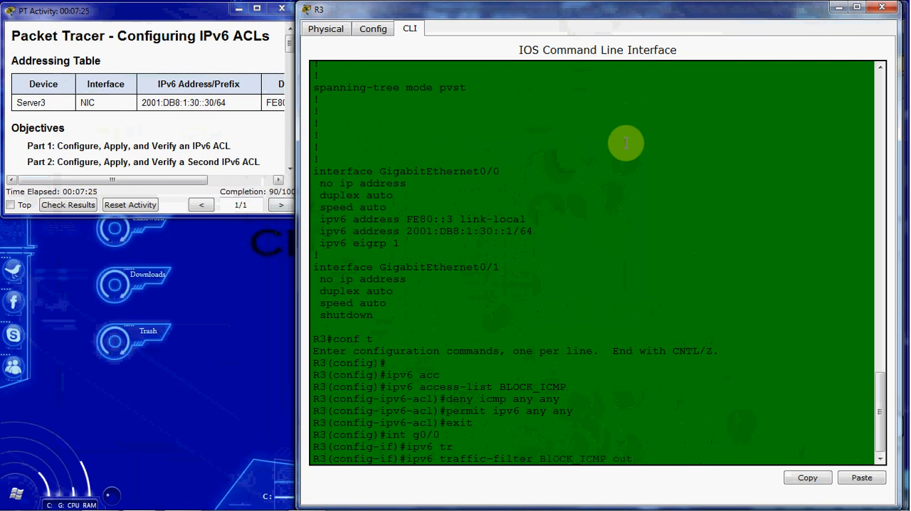
pyautogui.press('Return')
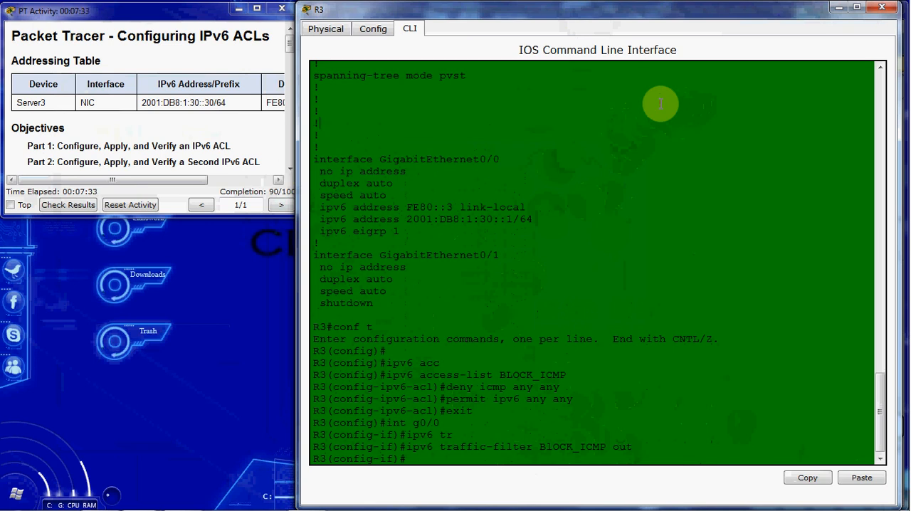
# Step: Check the filter name's spelling and remove the misspelled outbound BlOCK_ICMP traffic filter from R3's g0/0 interface
pyautogui.click(553, 447)
pyautogui.moveTo(554, 446); pyautogui.dragTo(541, 447)
pyautogui.click(632, 412)
pyautogui.press('Up')
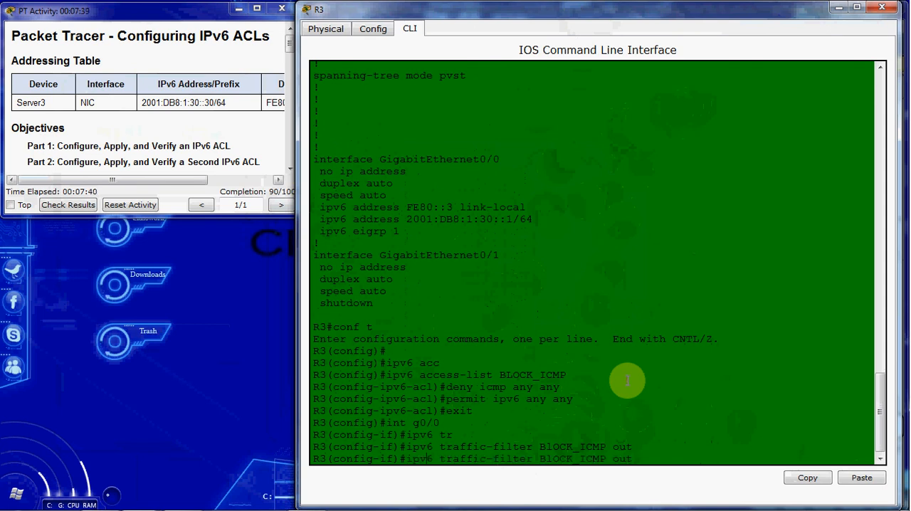
pyautogui.hotkey('ctrl', 'a')
pyautogui.write('no')
pyautogui.press('Return')
# Step: Apply the IPv6 traffic filter BLOCK_ICMP outbound on R3's g0/0 interface and close R3's window
pyautogui.press('Up')
pyautogui.press('Up')
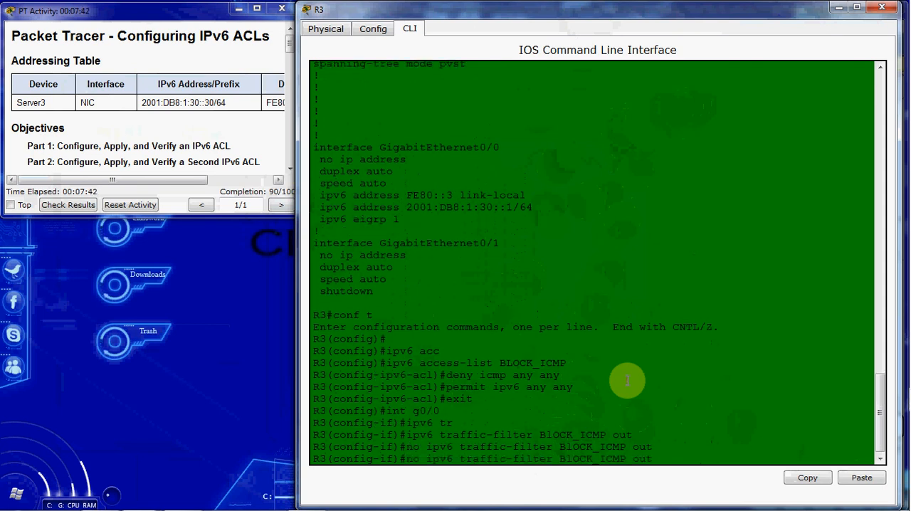
pyautogui.press('BackSpace')
pyautogui.write('L')
pyautogui.press('Return')
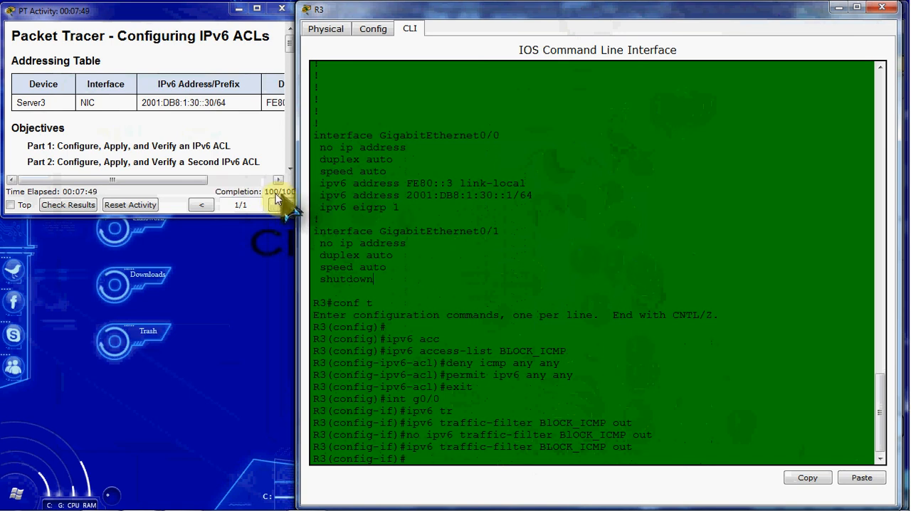
pyautogui.click(880, 10)
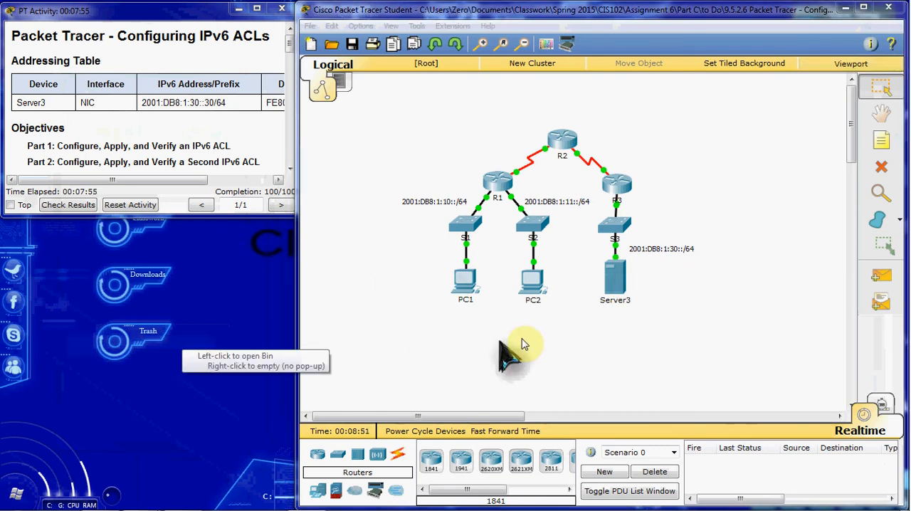
# Step: Test ICMP connectivity by sending simple PDUs from PC2 to Server3 and from PC1 to Server3
pyautogui.click(868, 276)
pyautogui.click(535, 285)
pyautogui.click(616, 283)
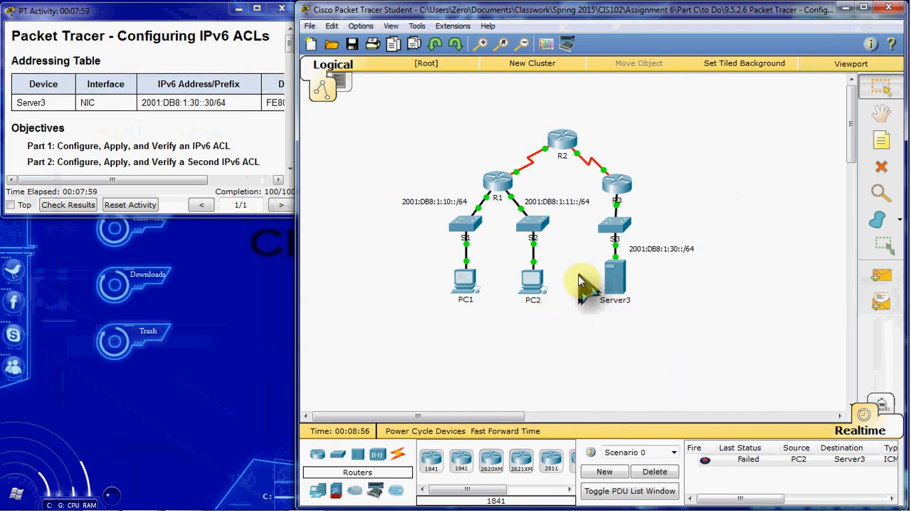
pyautogui.click(881, 276)
pyautogui.click(465, 281)
pyautogui.click(615, 285)
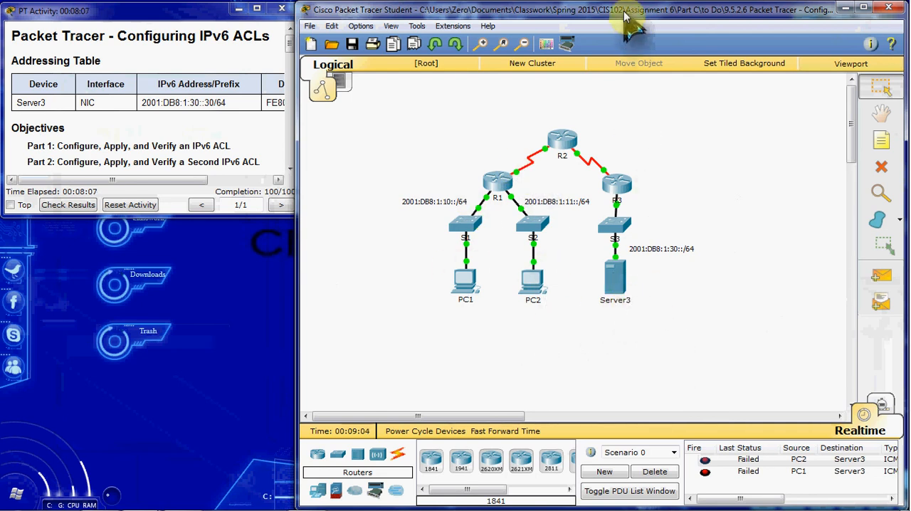
pyautogui.click(466, 281)
pyautogui.click(602, 154)
pyautogui.click(431, 161)
pyautogui.write('https://2001:db8:1:30::30')
pyautogui.click(569, 163)
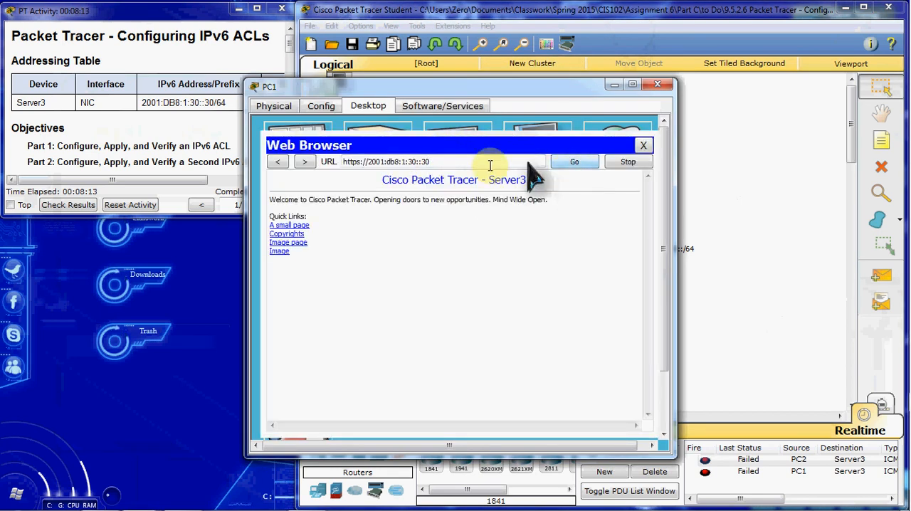
pyautogui.click(642, 146)
pyautogui.click(658, 84)
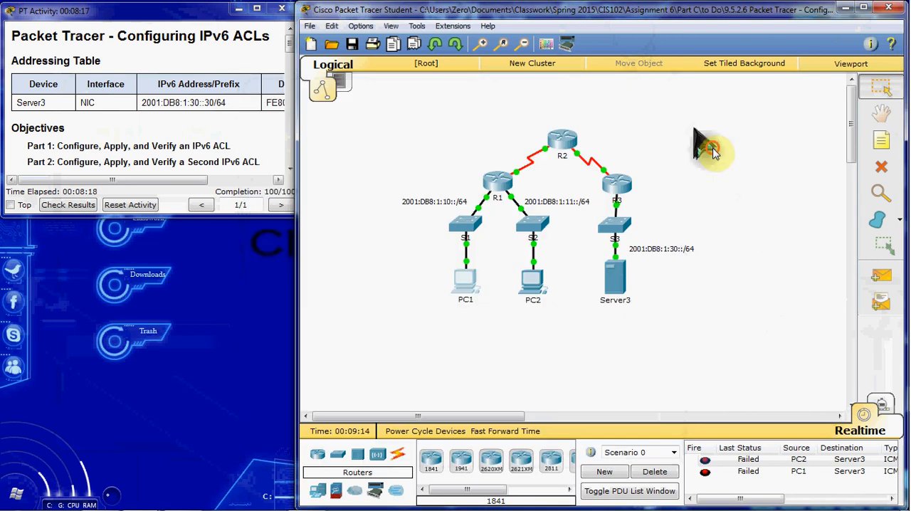
# Step: Switch to Simulation mode and widen the main window to show the whole topology
pyautogui.click(881, 407)
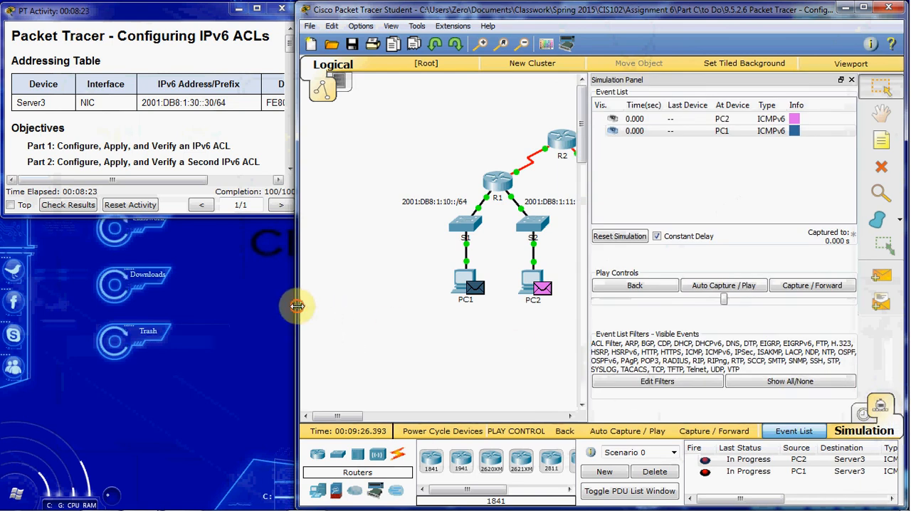
pyautogui.moveTo(297, 306); pyautogui.dragTo(202, 304)
pyautogui.moveTo(105, 300); pyautogui.dragTo(103, 300)
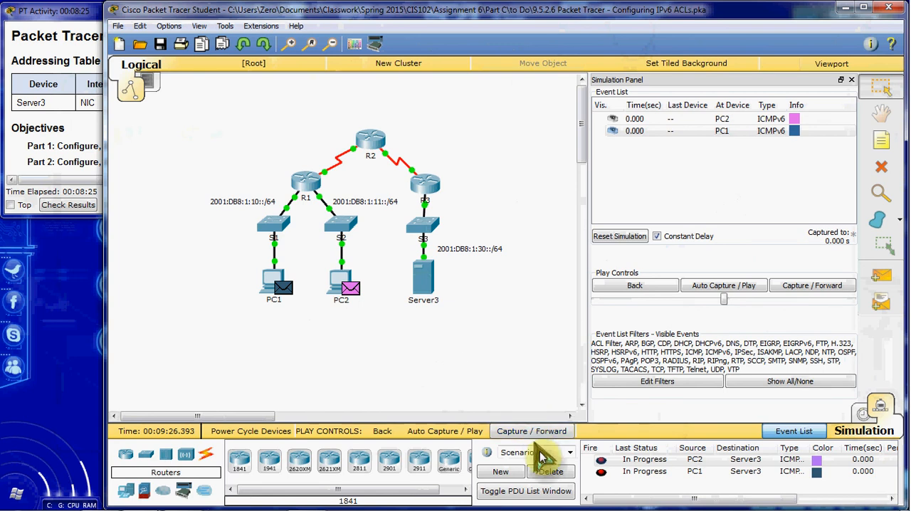
# Step: Delete the current scenario's test PDUs and add a simple PDU from PC1 to Server3
pyautogui.click(552, 471)
pyautogui.click(880, 278)
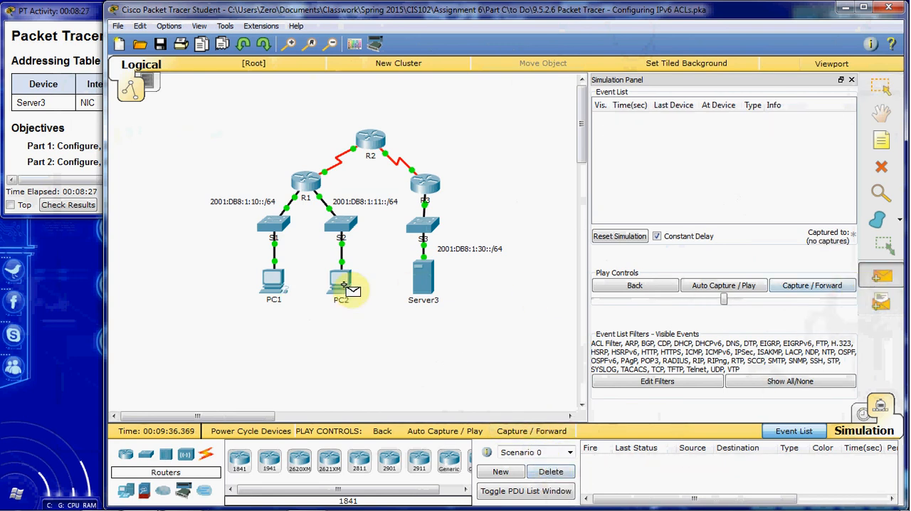
pyautogui.click(277, 285)
pyautogui.click(437, 288)
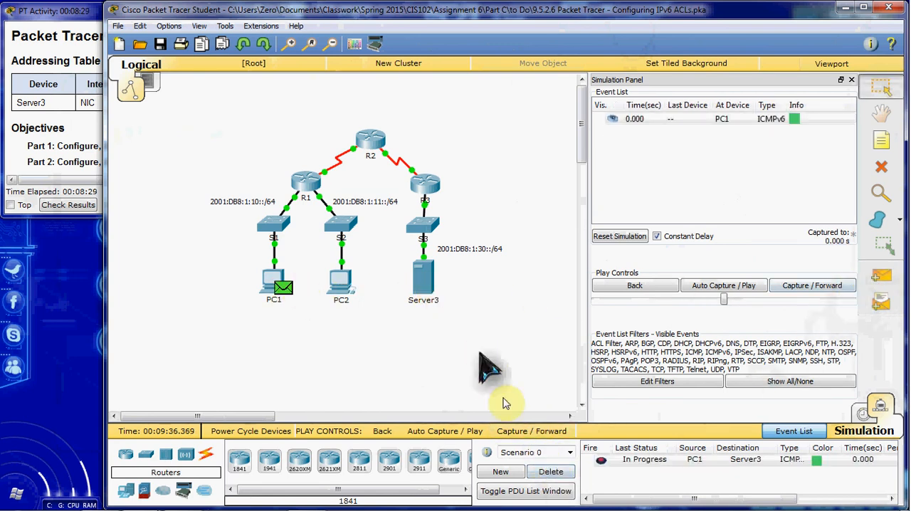
# Step: Advance the simulation event by event to trace the ICMPv6 packet sent from PC1 towards Server3
pyautogui.click(804, 289)
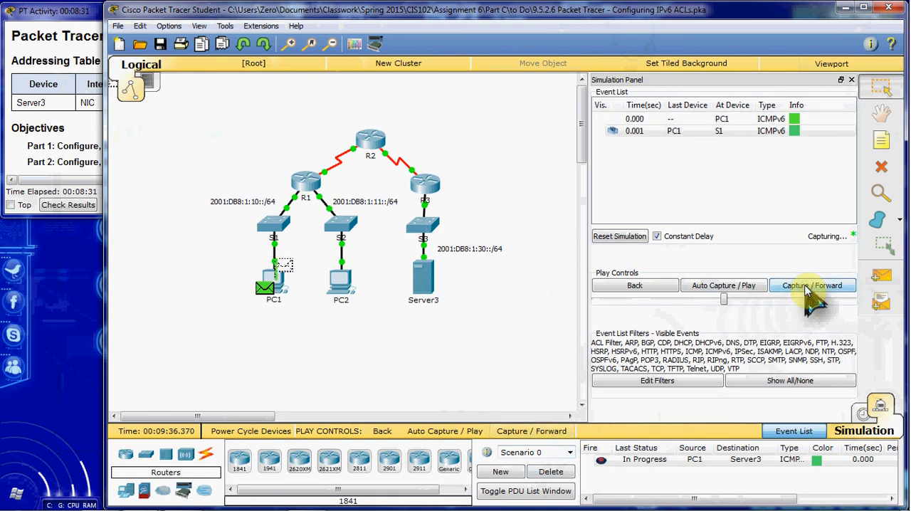
pyautogui.click(805, 288)
pyautogui.click(805, 288)
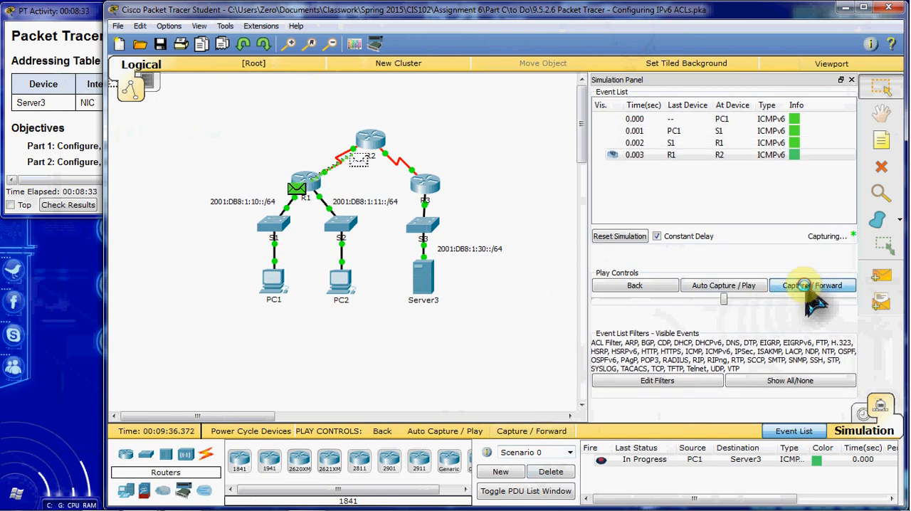
pyautogui.click(805, 288)
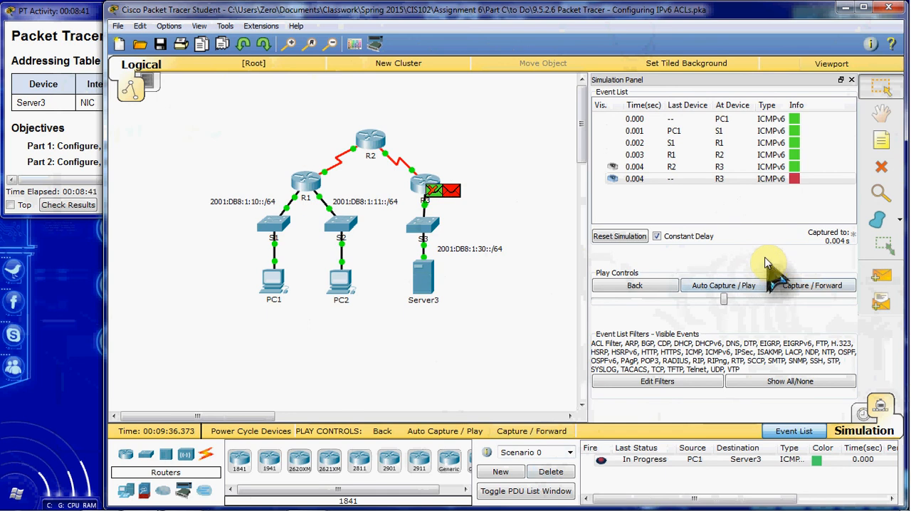
pyautogui.click(808, 283)
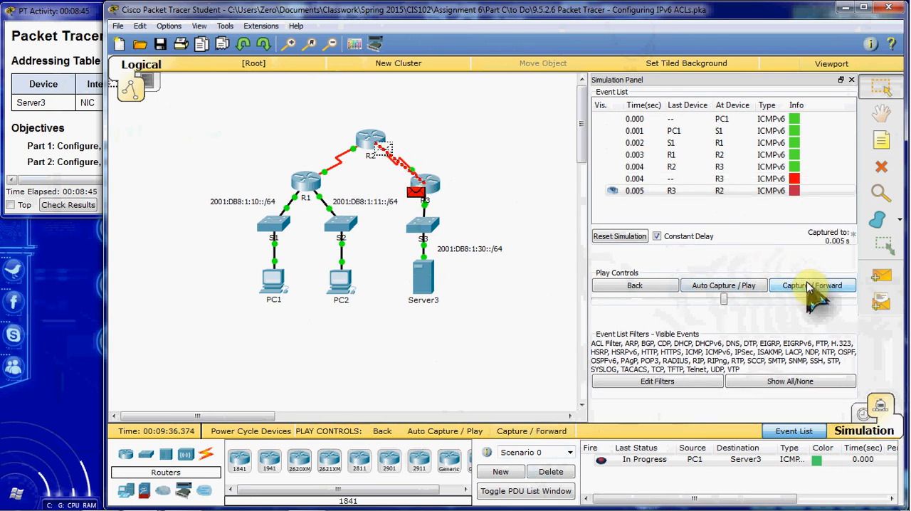
pyautogui.click(807, 283)
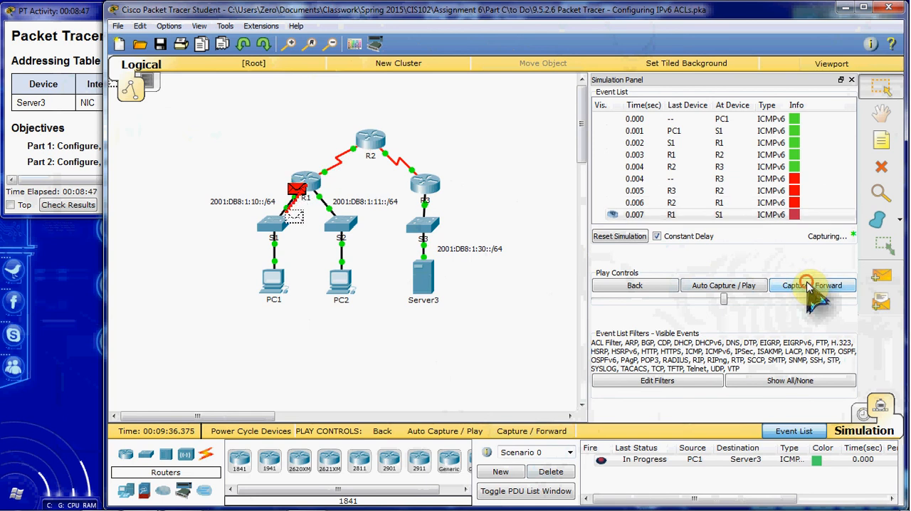
pyautogui.click(807, 283)
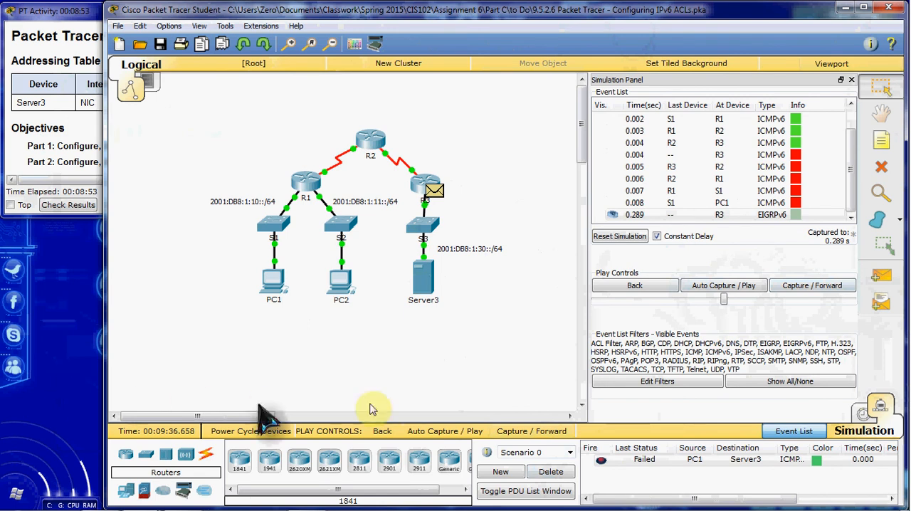
pyautogui.moveTo(251, 508)
pyautogui.click(184, 498)
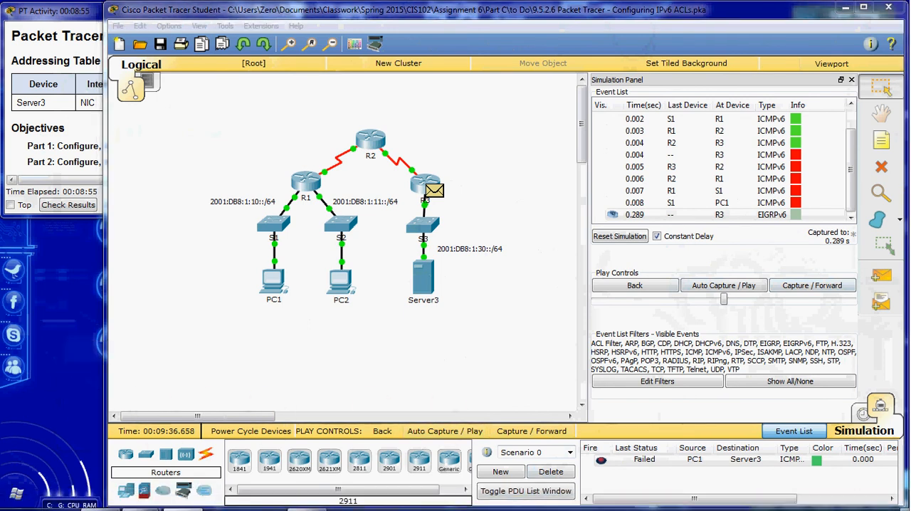